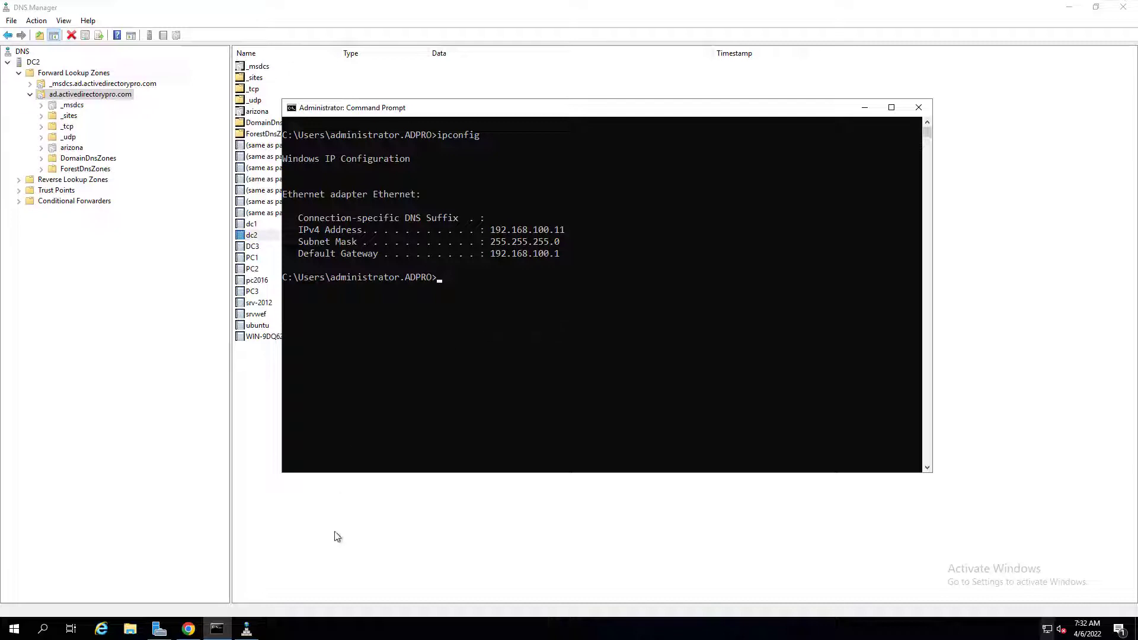
# - Read the article's pre-change checklist, IP change steps and post-change checklist in Chrome
pyautogui.click(189, 629)
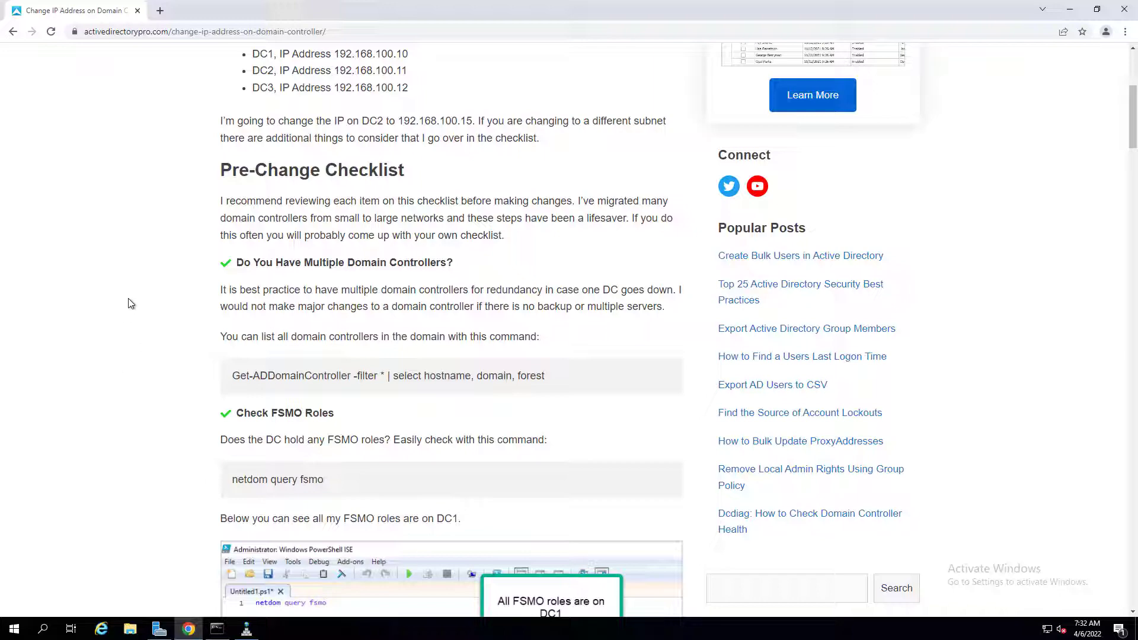
pyautogui.scroll(3, 140, 295)
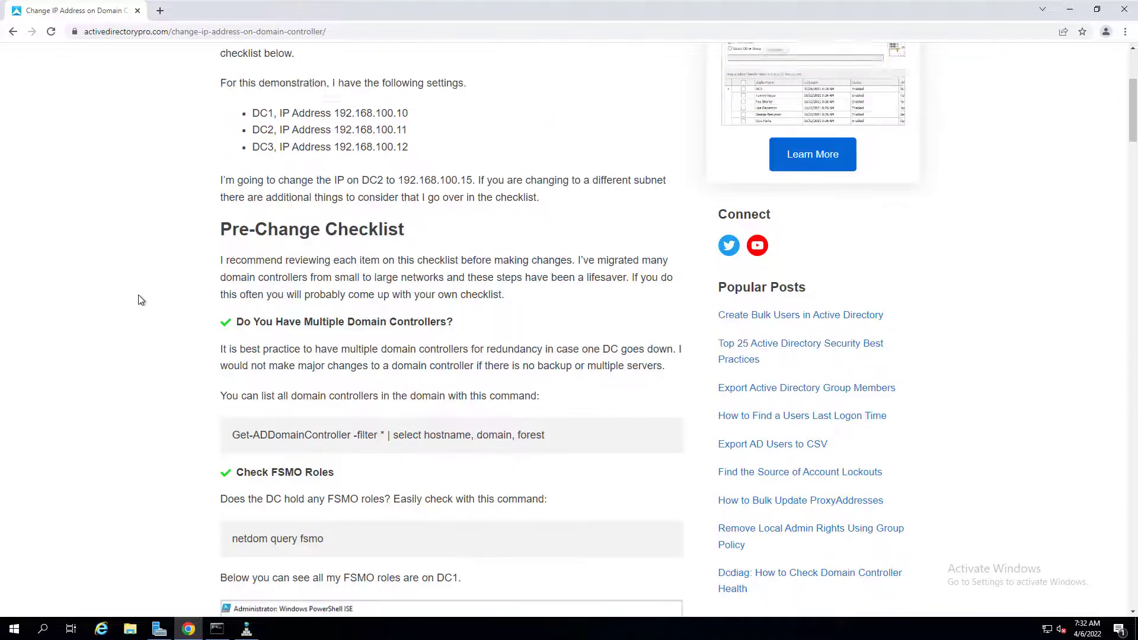
pyautogui.scroll(-1, 119, 323)
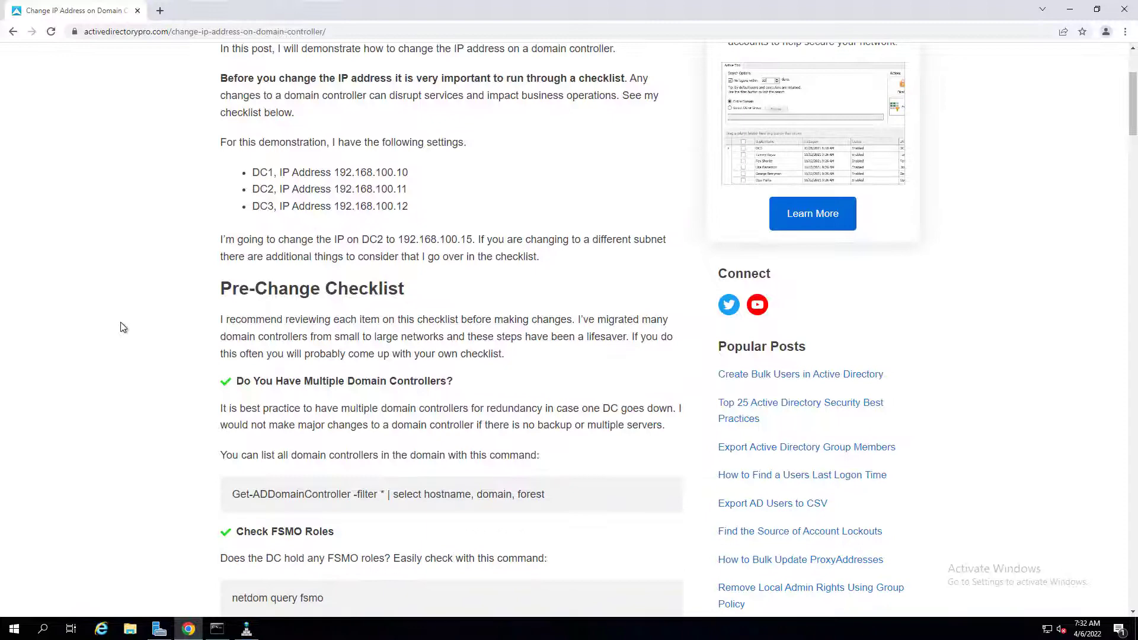
pyautogui.scroll(-2, 125, 326)
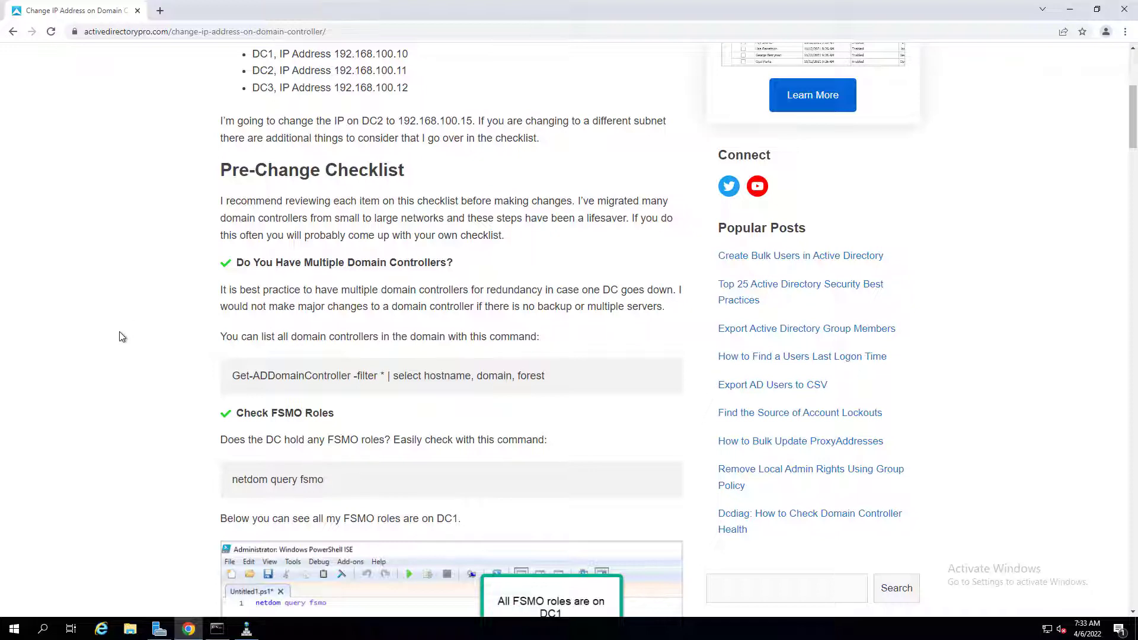
pyautogui.scroll(-5, 122, 332)
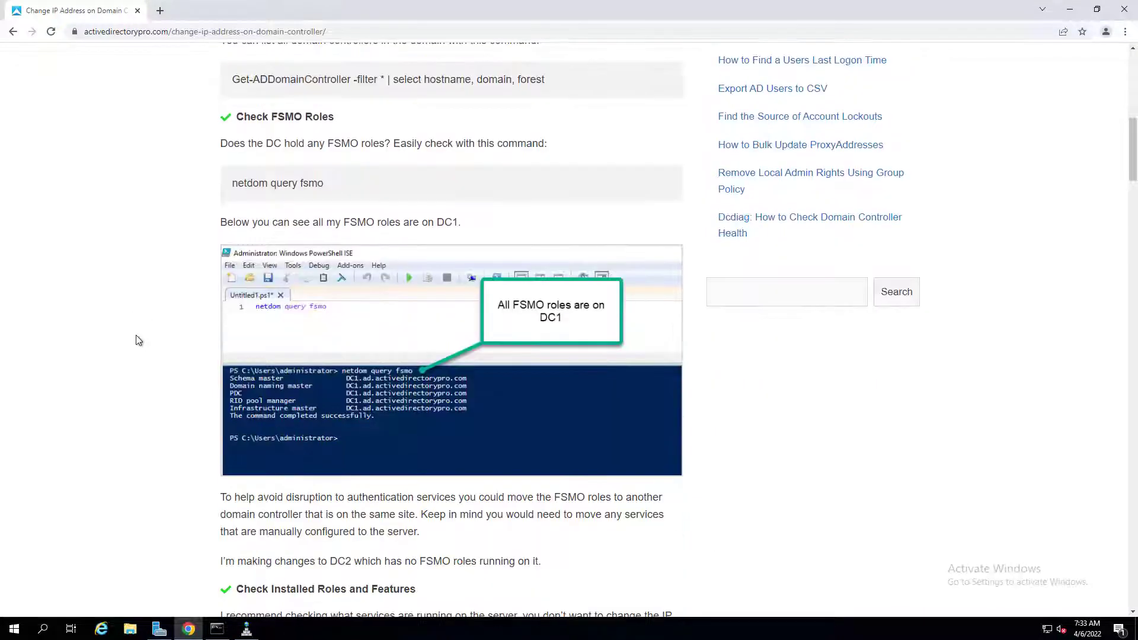
pyautogui.scroll(-8, 122, 320)
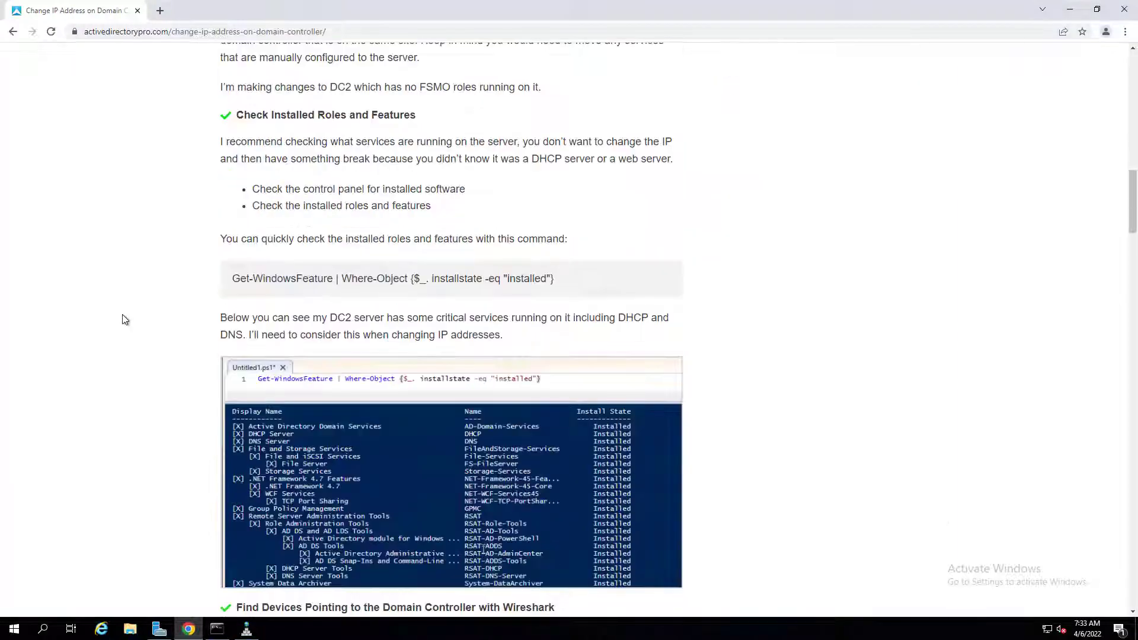
pyautogui.scroll(-2, 116, 323)
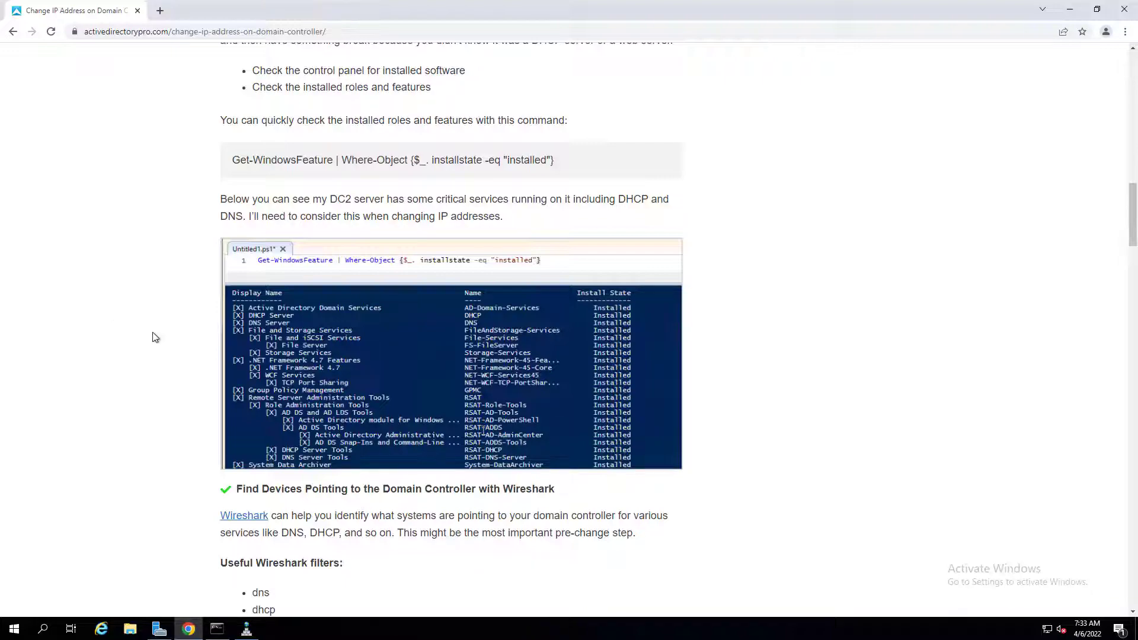
pyautogui.scroll(-4, 147, 305)
pyautogui.scroll(20, 136, 291)
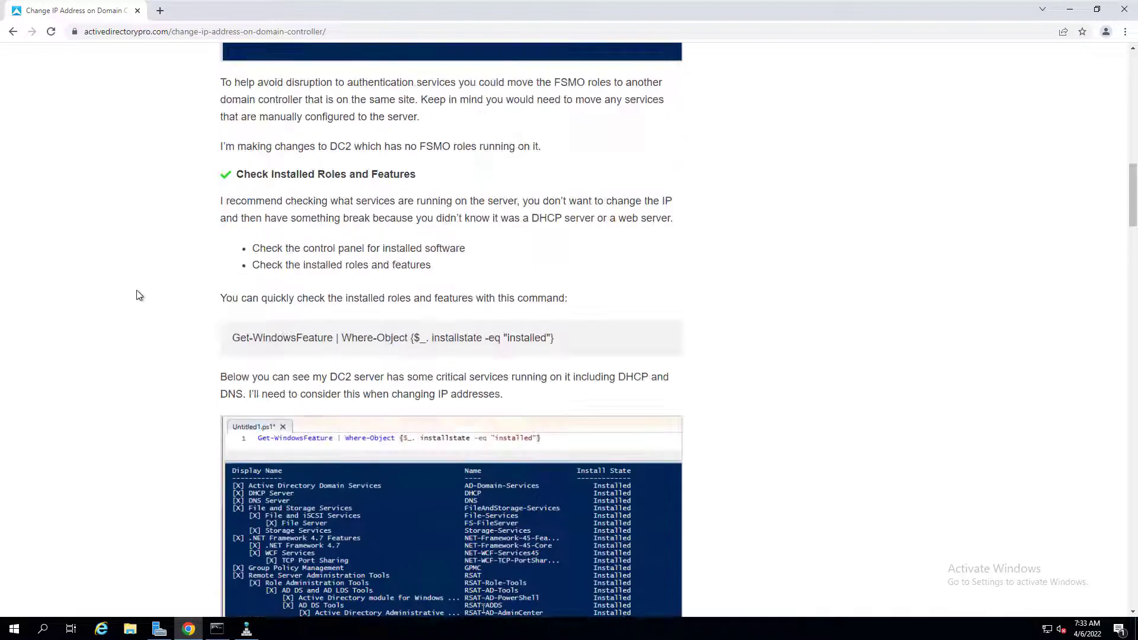
pyautogui.scroll(-15, 142, 292)
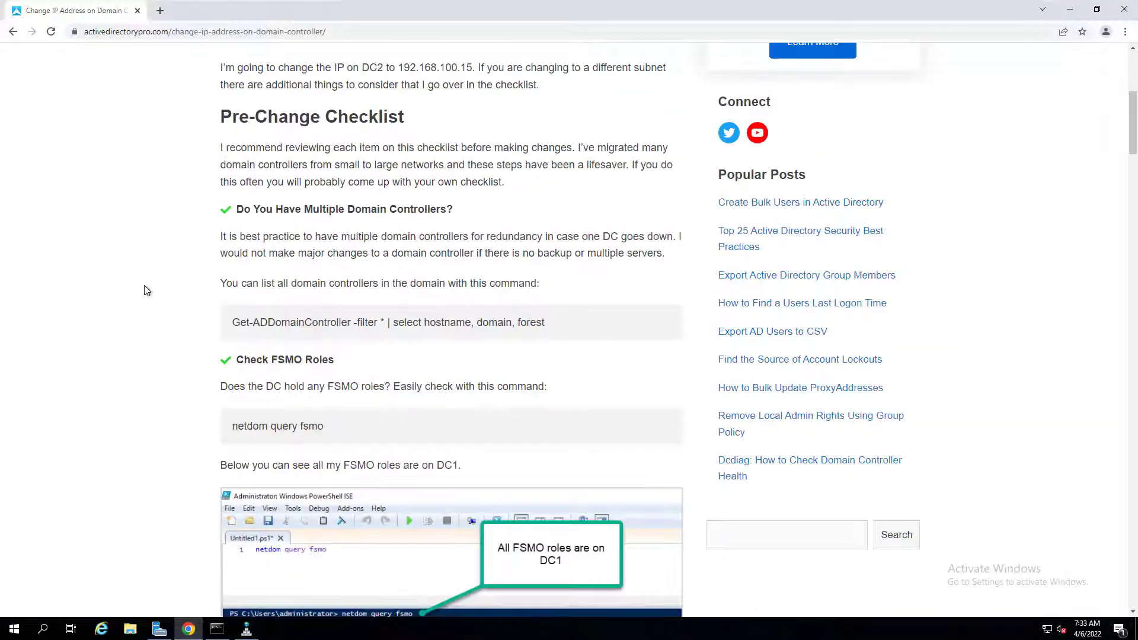
pyautogui.scroll(-6, 147, 289)
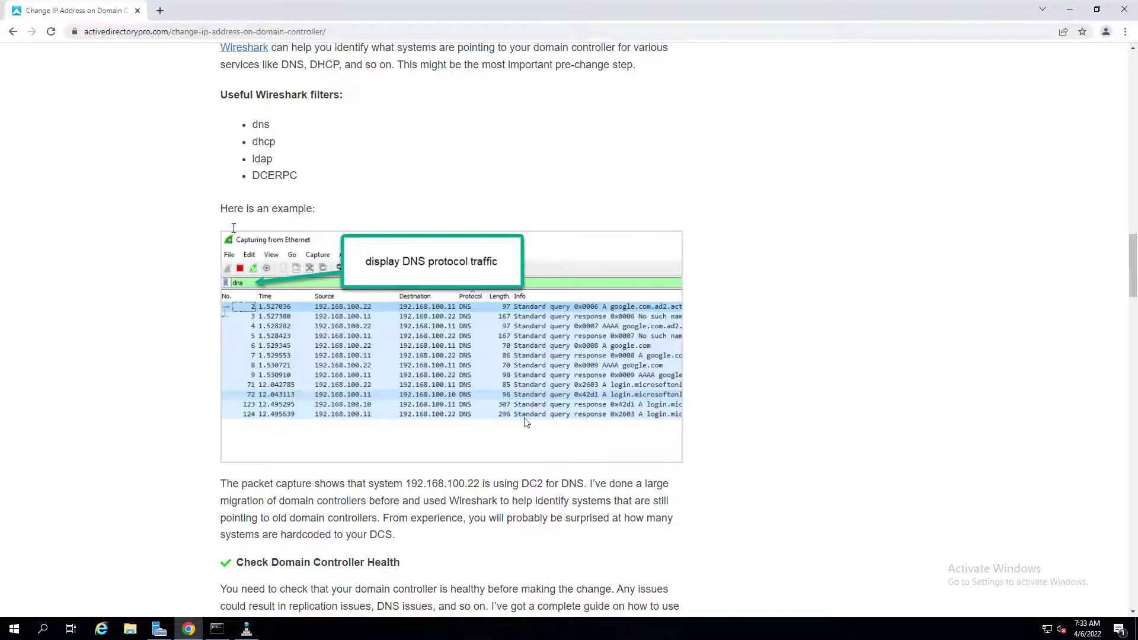
pyautogui.scroll(-10, 153, 236)
pyautogui.scroll(-15, 148, 240)
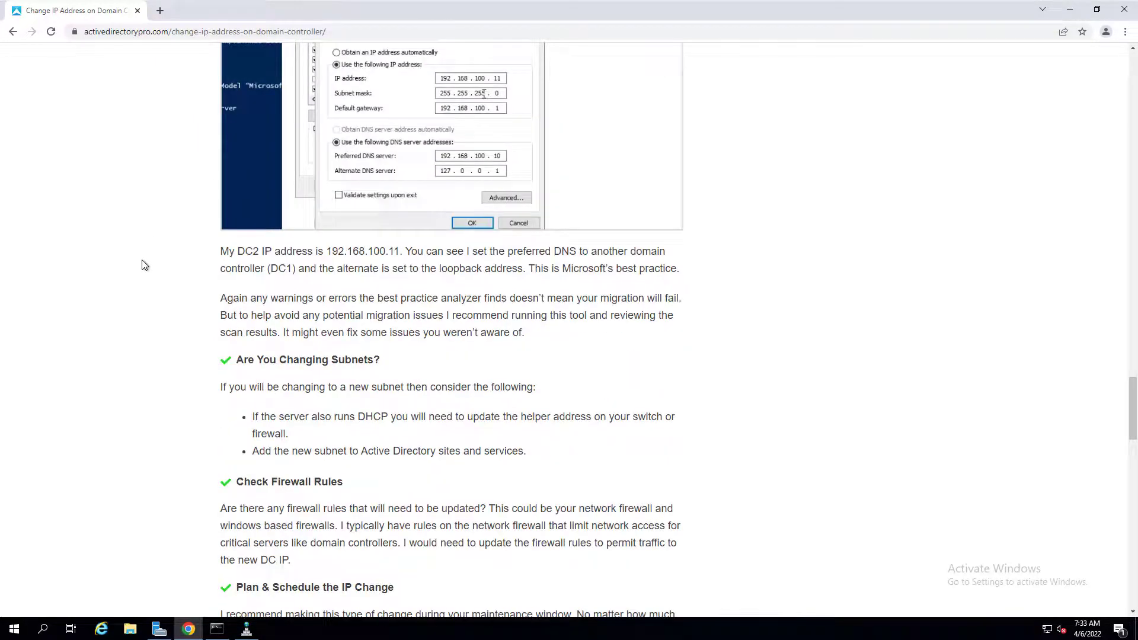
pyautogui.scroll(-10, 138, 299)
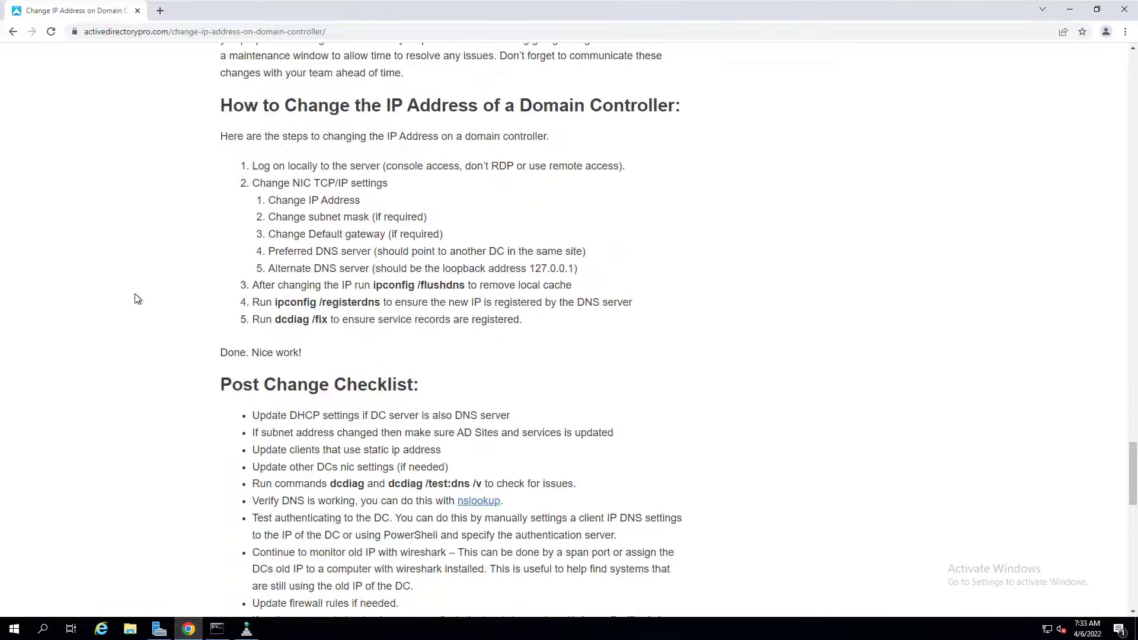
pyautogui.scroll(-4, 134, 293)
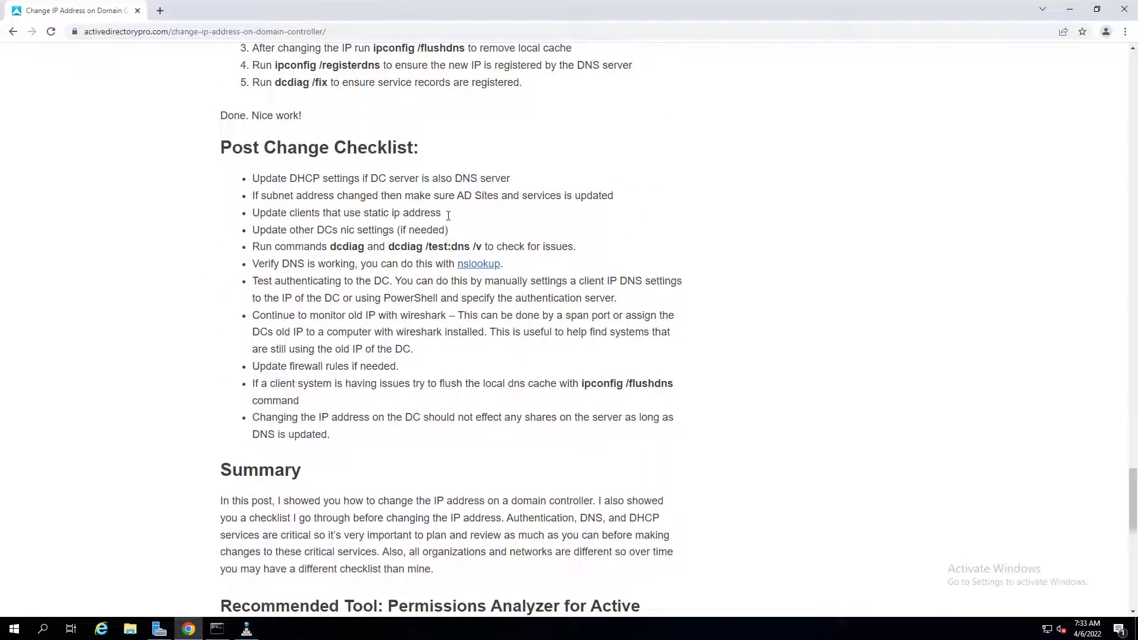
# - Minimize Chrome, Command Prompt and DNS Manager, launch Wireshark and dismiss the update notice
pyautogui.click(1070, 9)
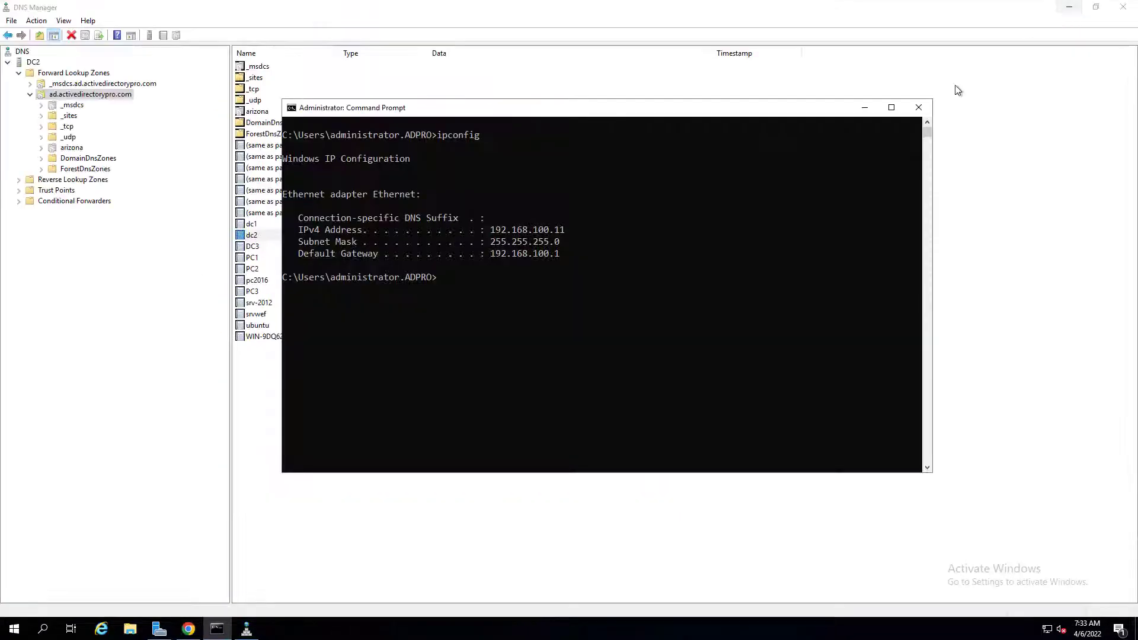
pyautogui.click(865, 107)
pyautogui.click(1070, 7)
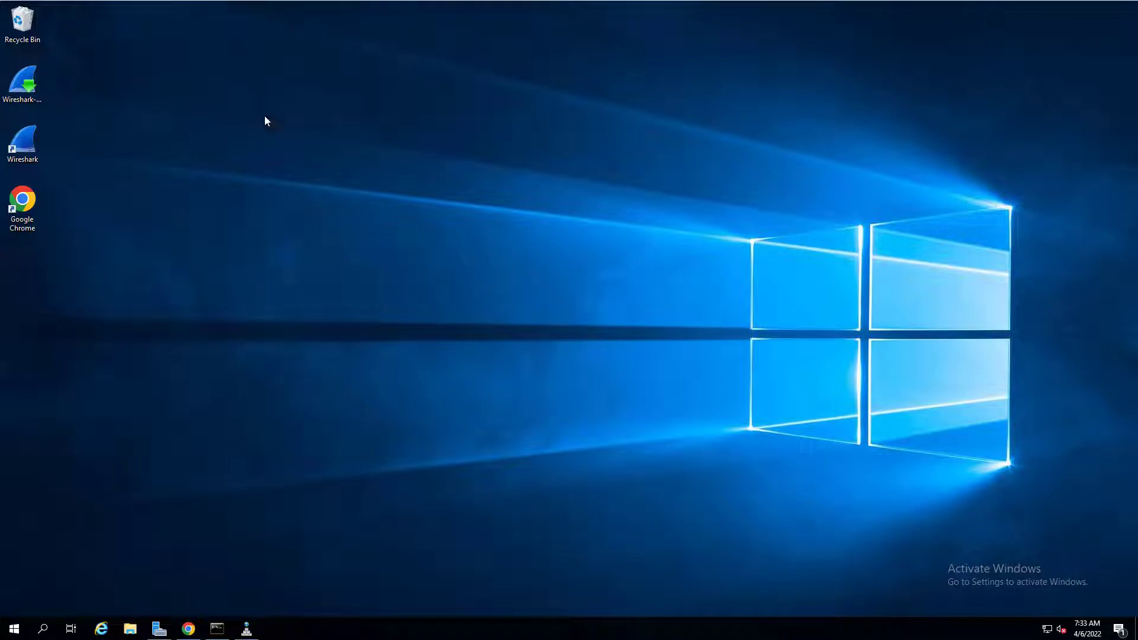
pyautogui.doubleClick(27, 144)
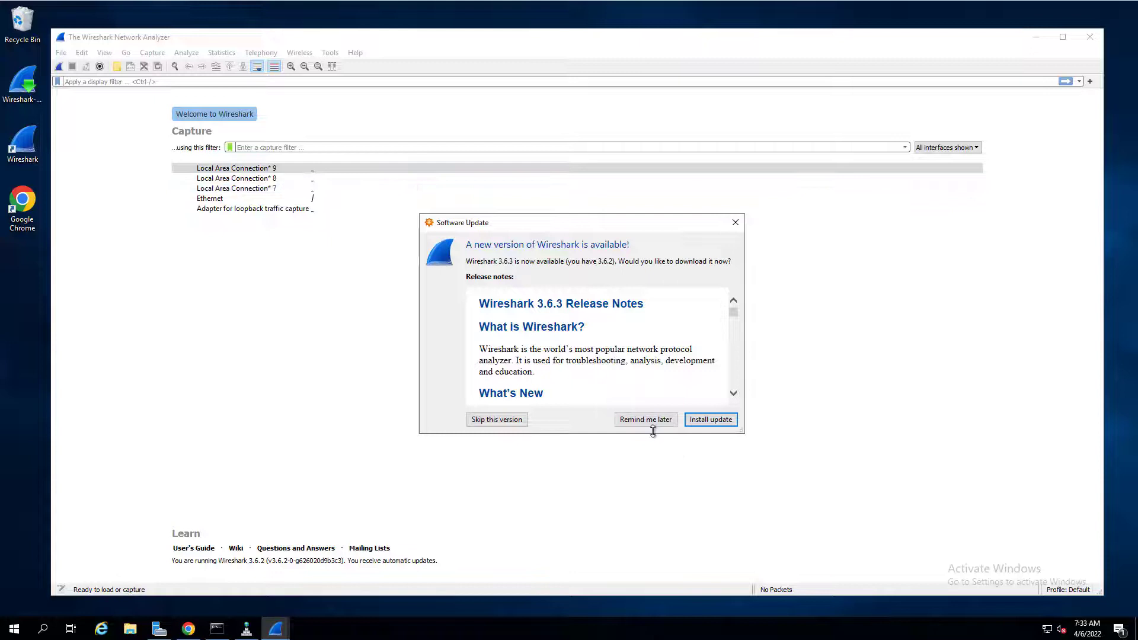
pyautogui.click(735, 223)
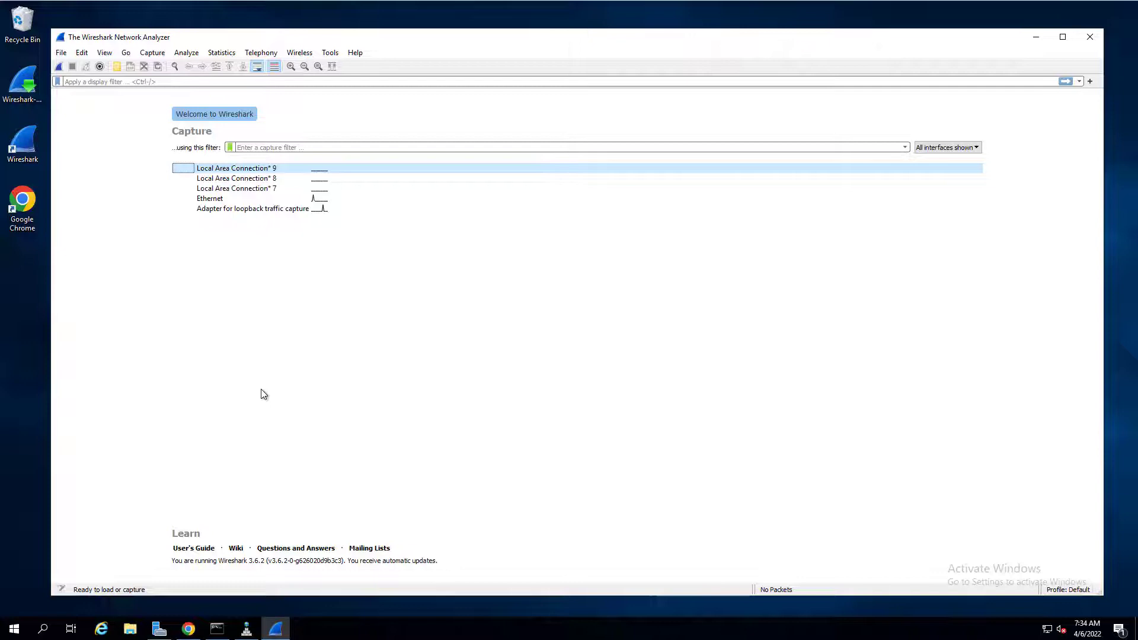
# - Start a capture on the Ethernet interface and apply the 'dns' display filter
pyautogui.doubleClick(234, 202)
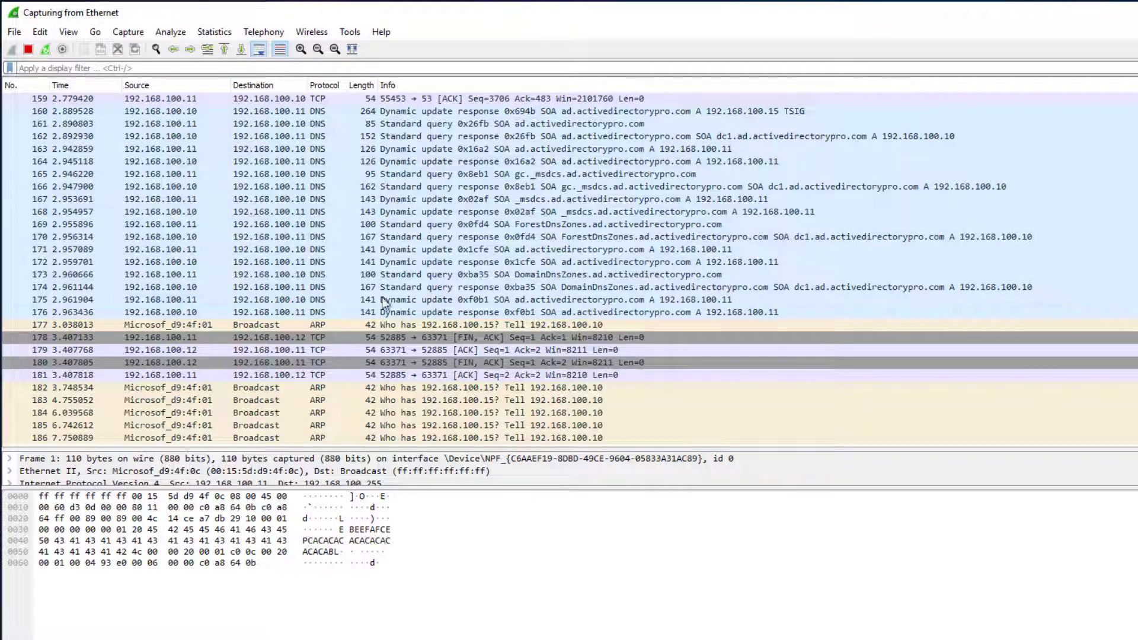
pyautogui.click(92, 66)
pyautogui.write('dns')
pyautogui.press('Return')
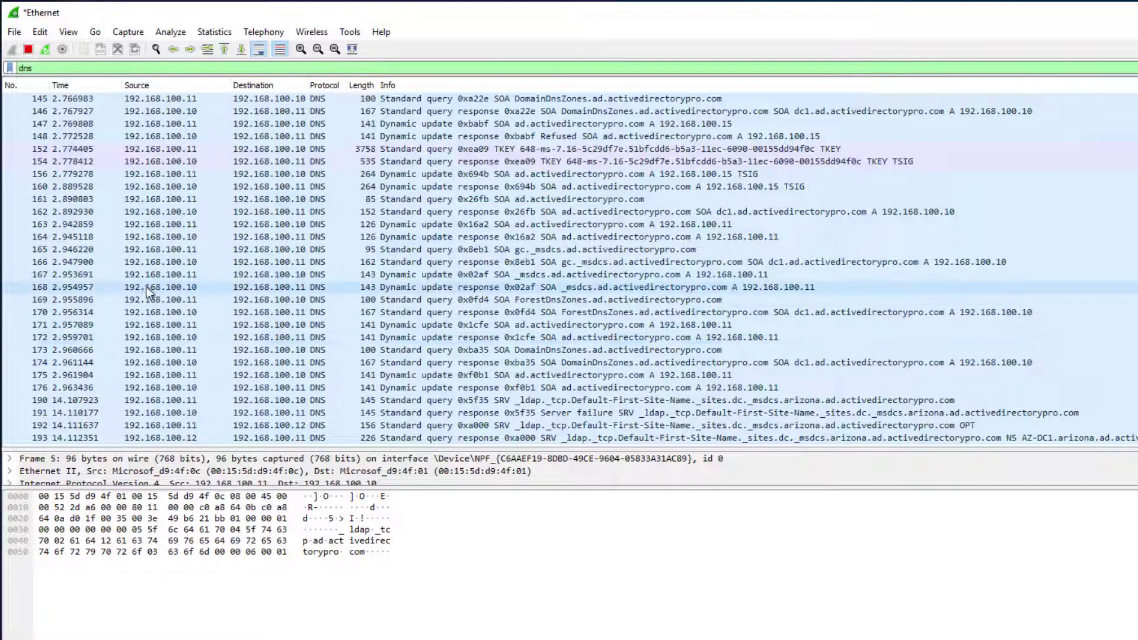
# - Inspect DNS packets 92, 215 and 216 to see which systems query DC2
pyautogui.scroll(20, 148, 292)
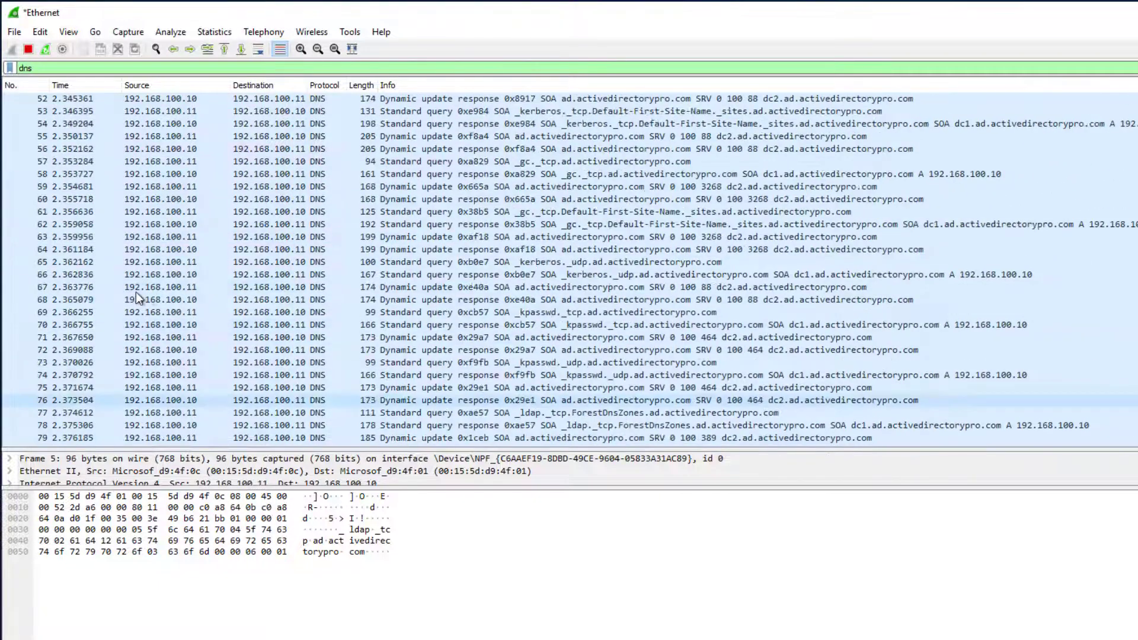
pyautogui.scroll(-7, 136, 291)
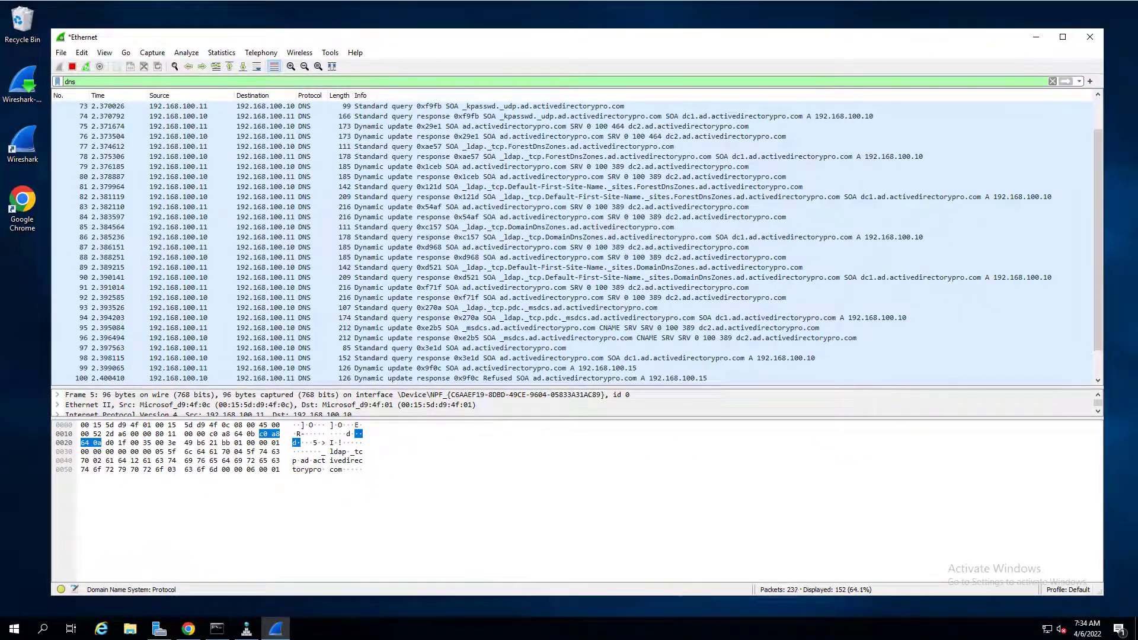
pyautogui.click(296, 299)
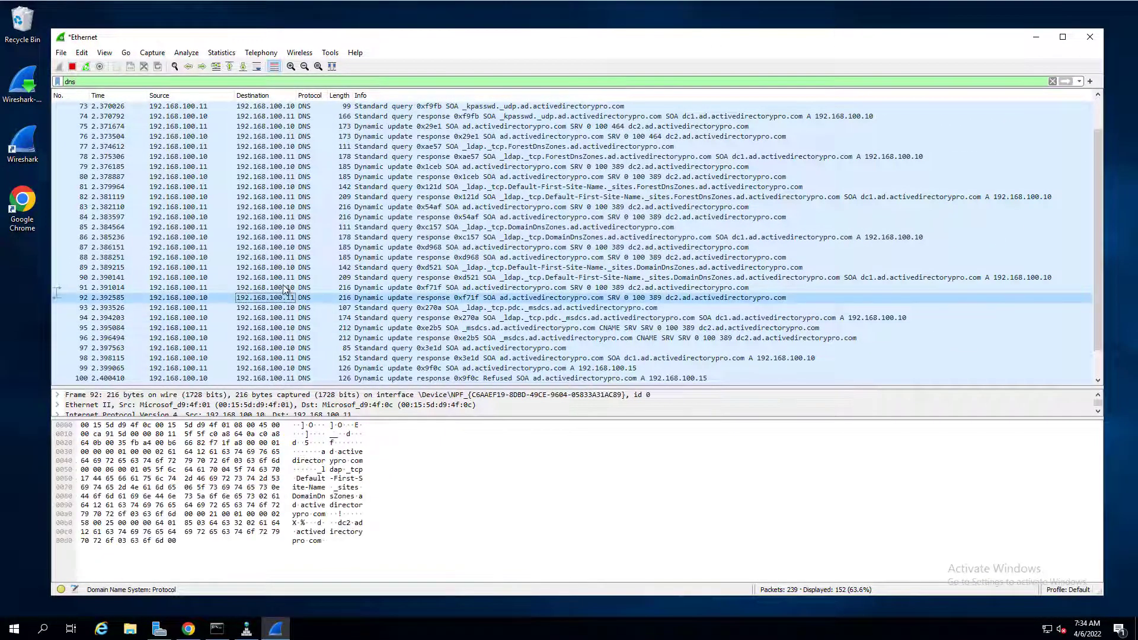
pyautogui.scroll(-9, 286, 277)
pyautogui.scroll(-10, 283, 277)
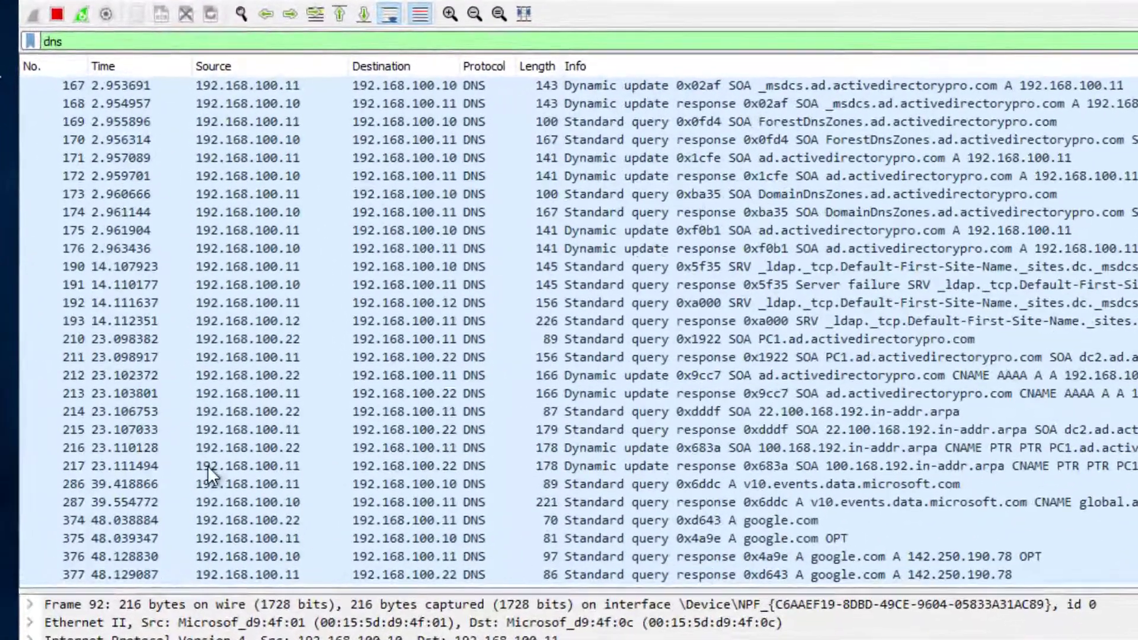
pyautogui.click(150, 300)
pyautogui.click(198, 454)
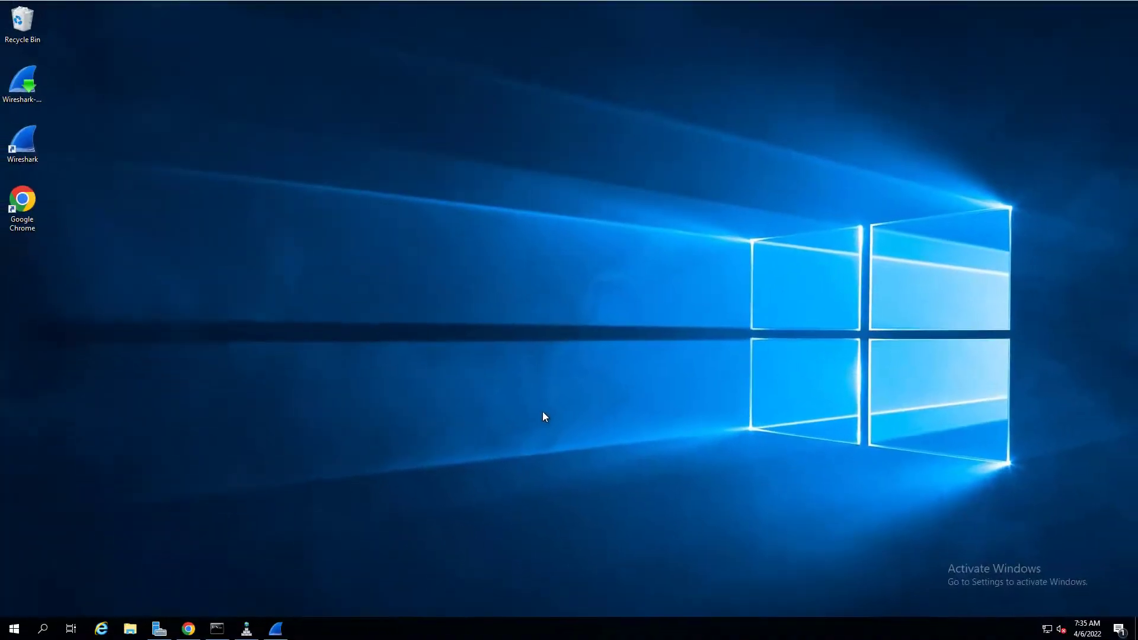
# - Open the Ethernet adapter's properties via Control Panel's Network and Sharing Center
pyautogui.click(247, 629)
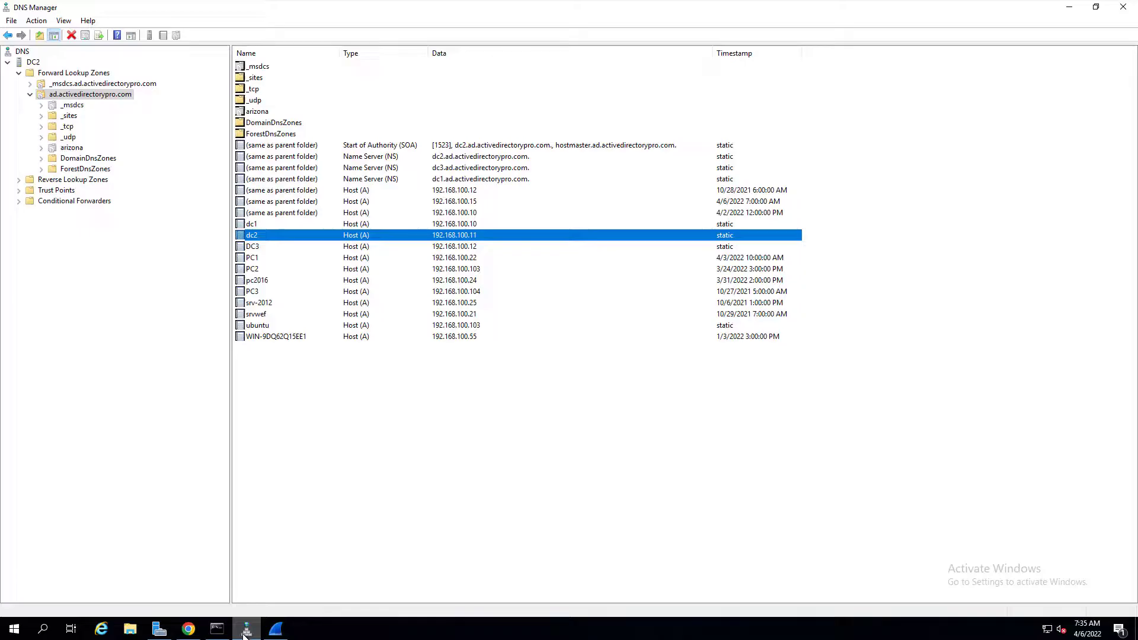
pyautogui.click(13, 630)
pyautogui.write('contr')
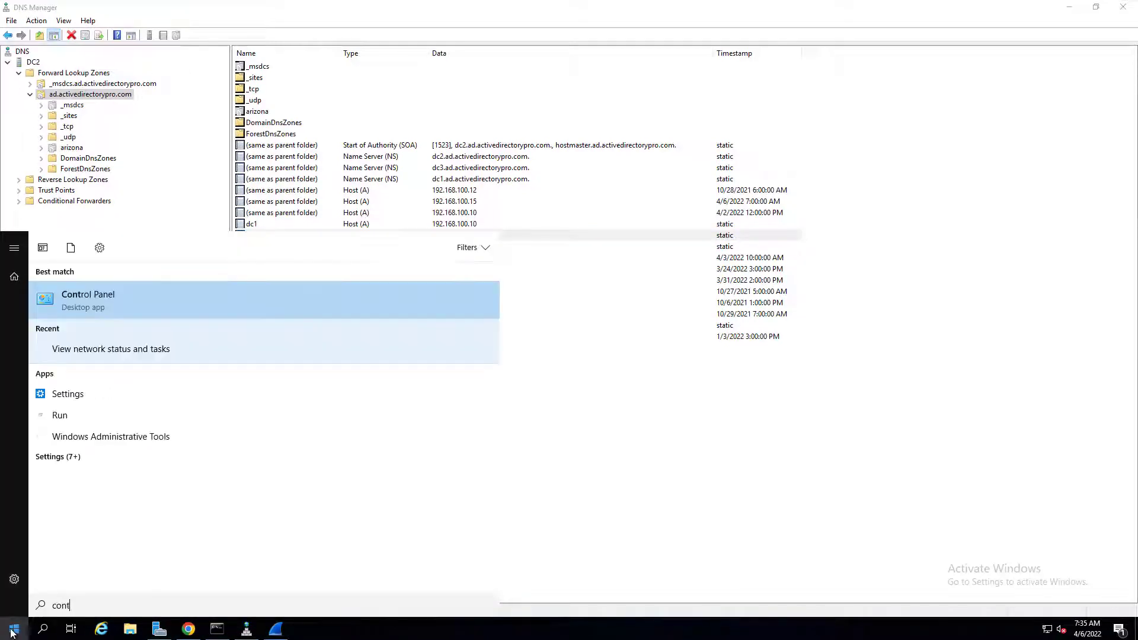
pyautogui.click(129, 297)
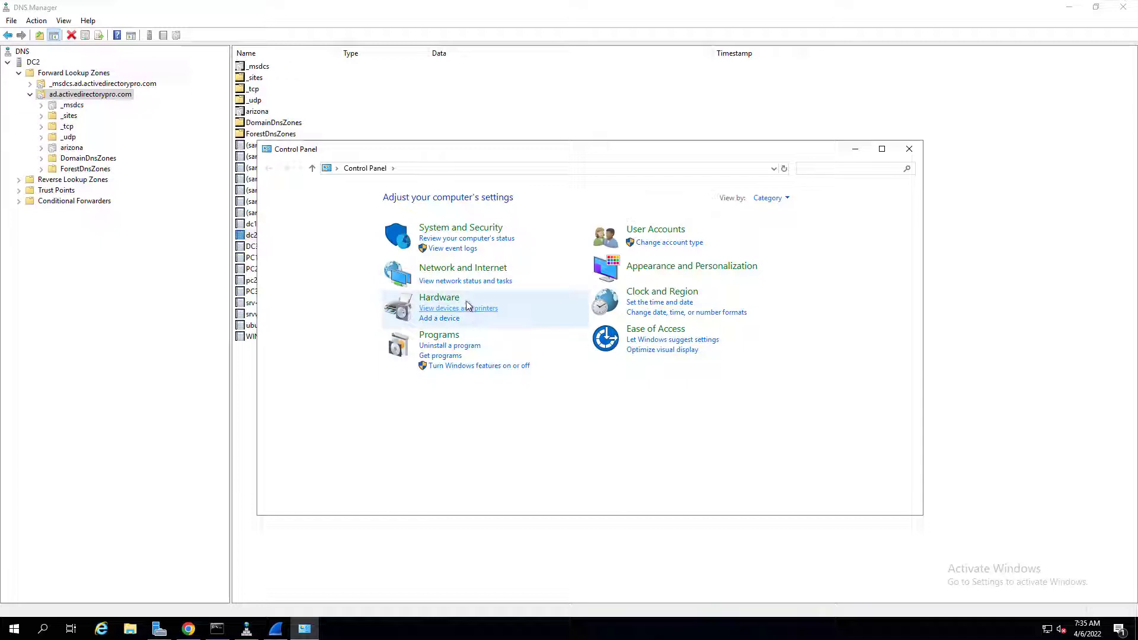
pyautogui.click(470, 282)
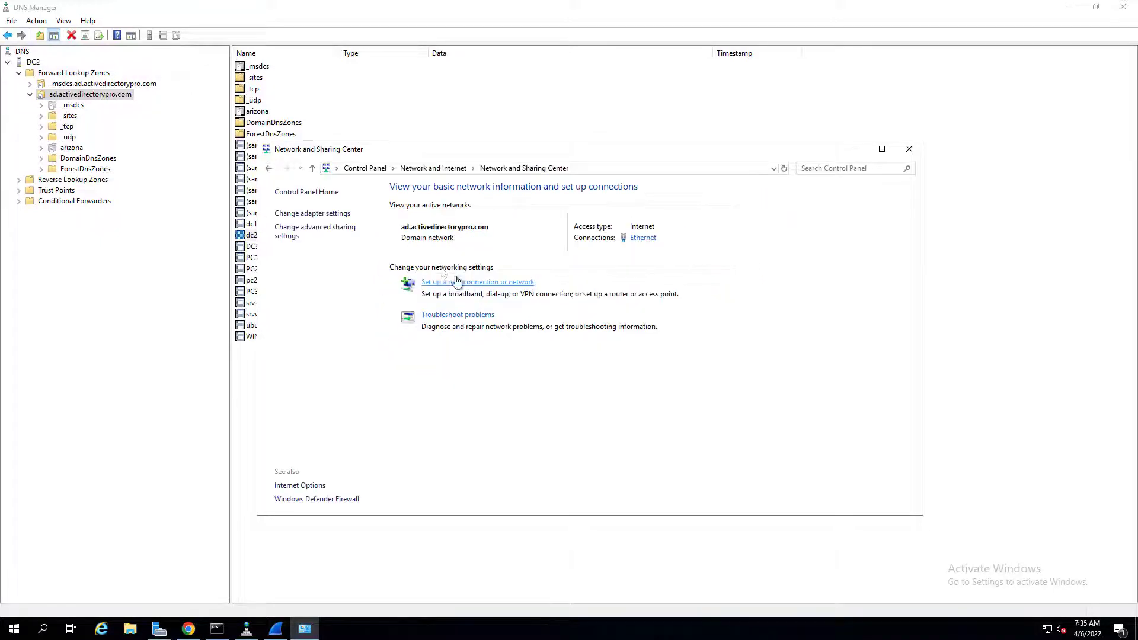
pyautogui.click(322, 214)
pyautogui.click(357, 244)
pyautogui.rightClick(356, 246)
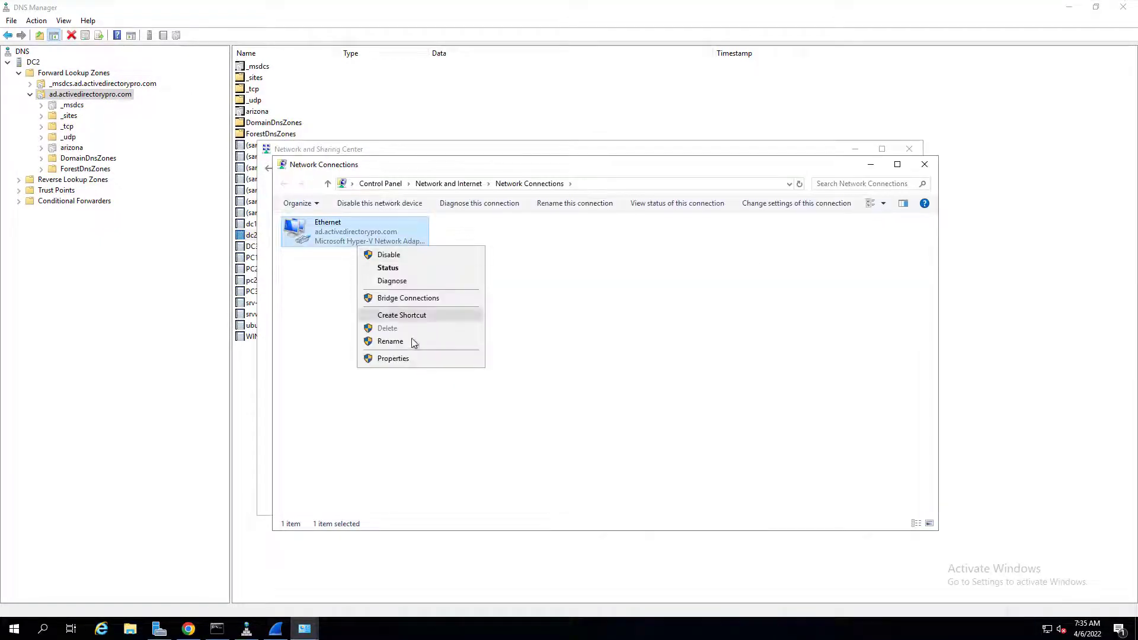
pyautogui.click(415, 358)
# - In IPv4 properties, change the IP address's last octet from 11 to 15 (192.168.100.15)
pyautogui.click(346, 350)
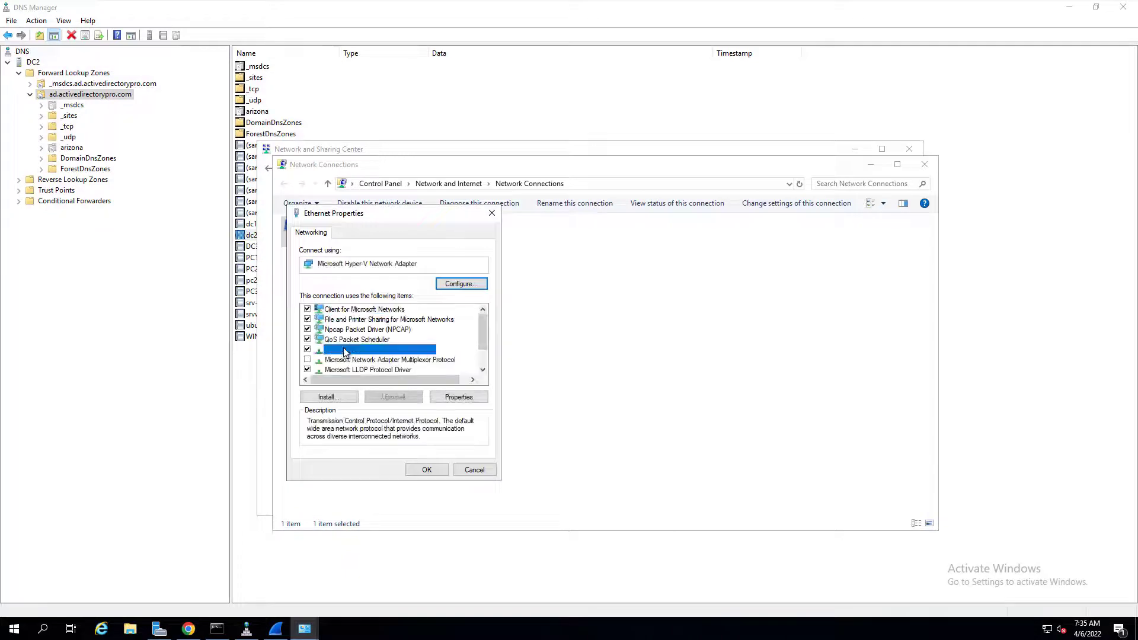
pyautogui.click(468, 397)
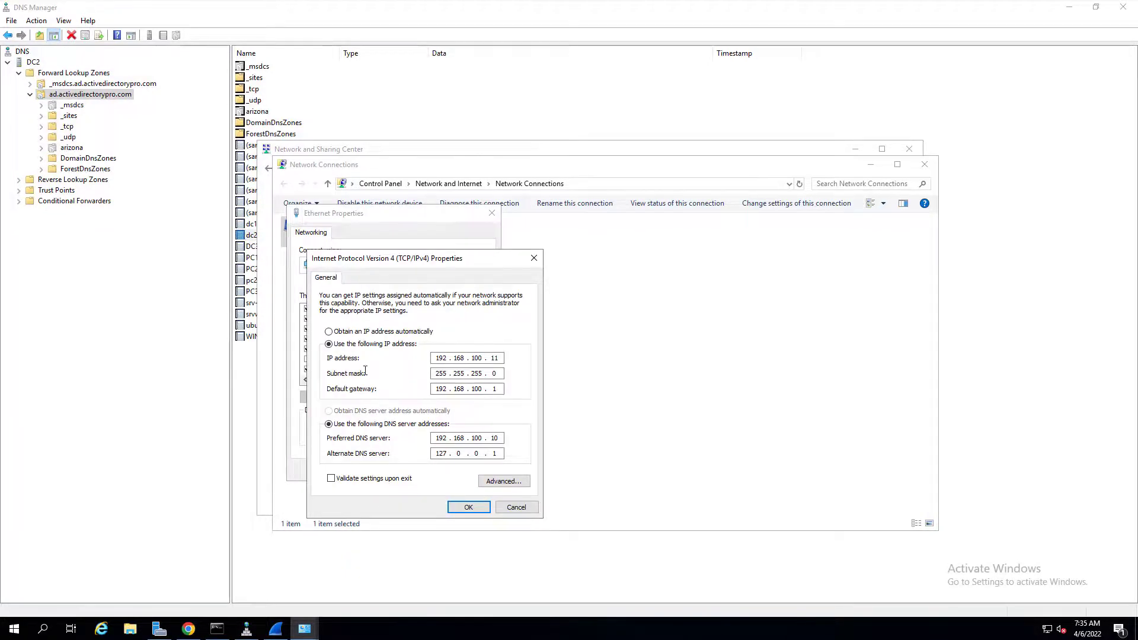
pyautogui.click(496, 359)
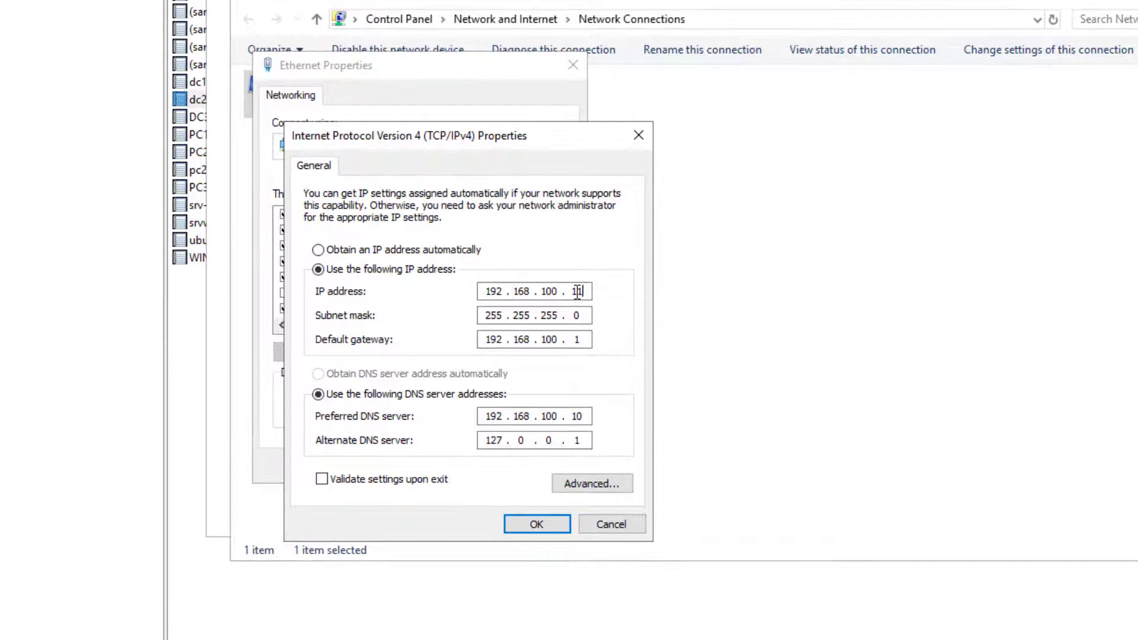
pyautogui.doubleClick(578, 292)
pyautogui.write('15')
# - Check DNS servers 192.168.100.10 and 127.0.0.1, then save the IPv4 settings and close
pyautogui.moveTo(543, 134); pyautogui.dragTo(514, 8)
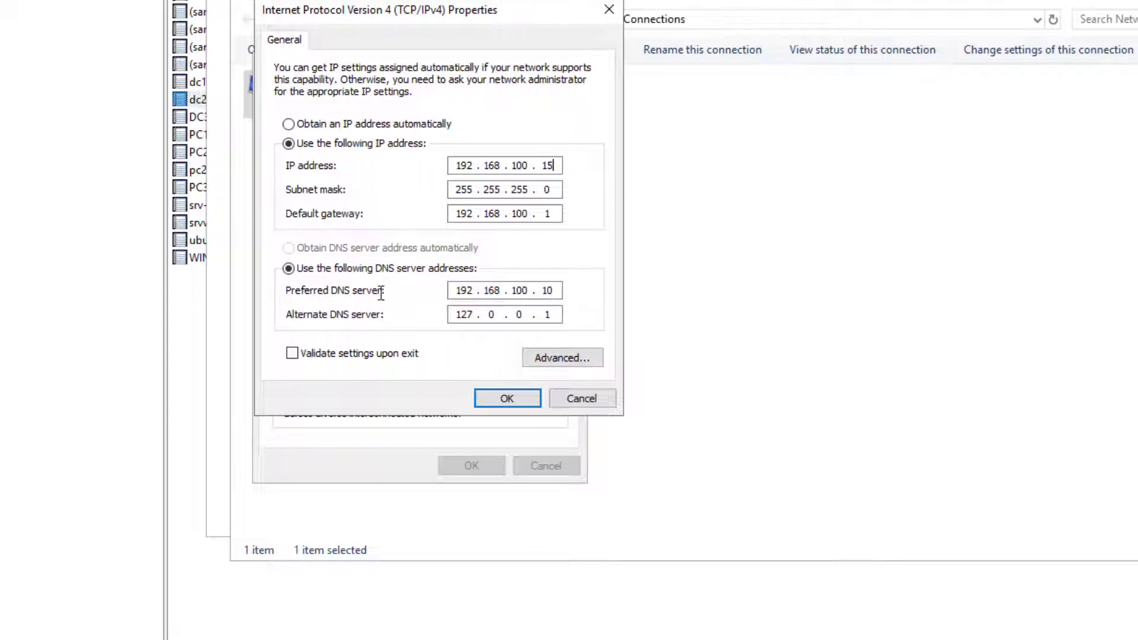
pyautogui.click(550, 292)
pyautogui.doubleClick(549, 291)
pyautogui.doubleClick(458, 314)
pyautogui.click(508, 398)
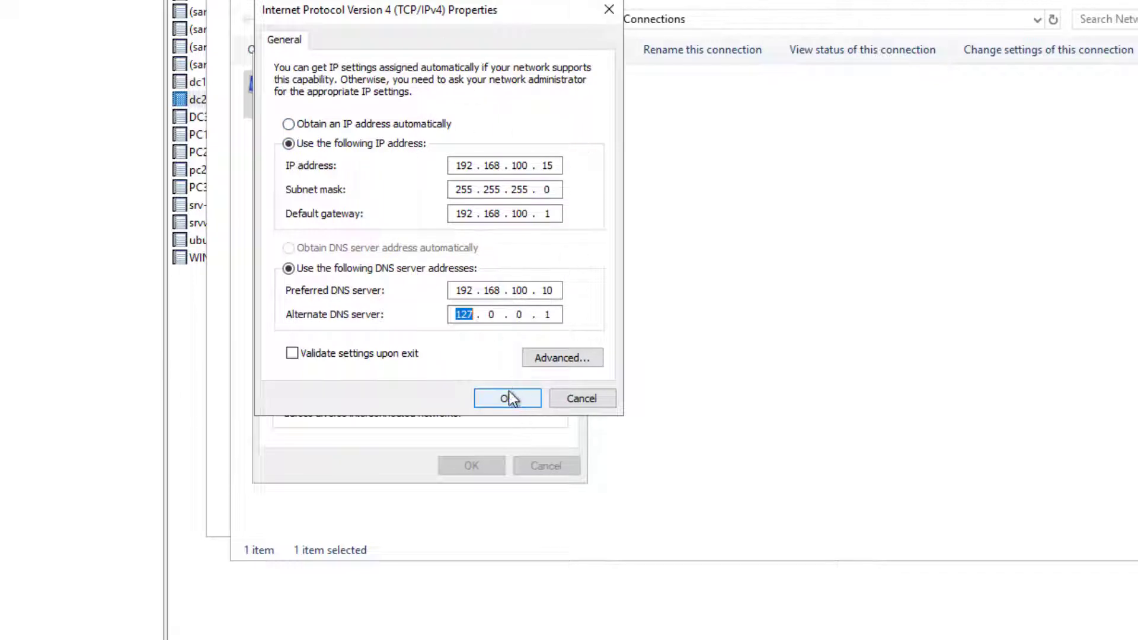
pyautogui.click(470, 466)
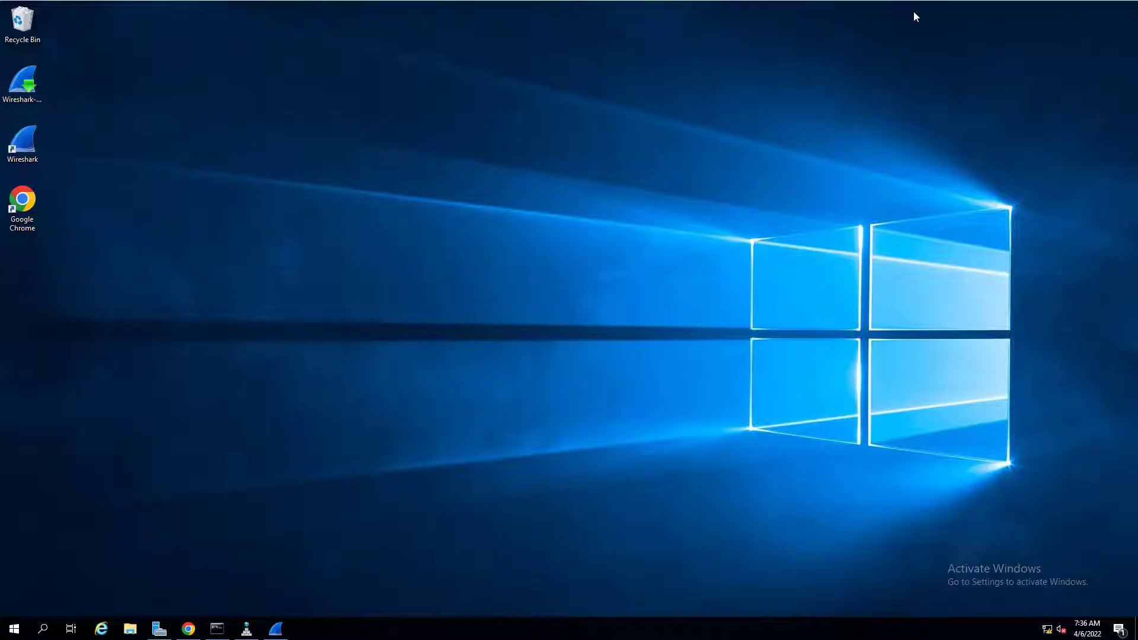
# - Clear the console with cls and flush the DNS cache with ipconfig /flushdns
pyautogui.click(220, 627)
pyautogui.click(435, 362)
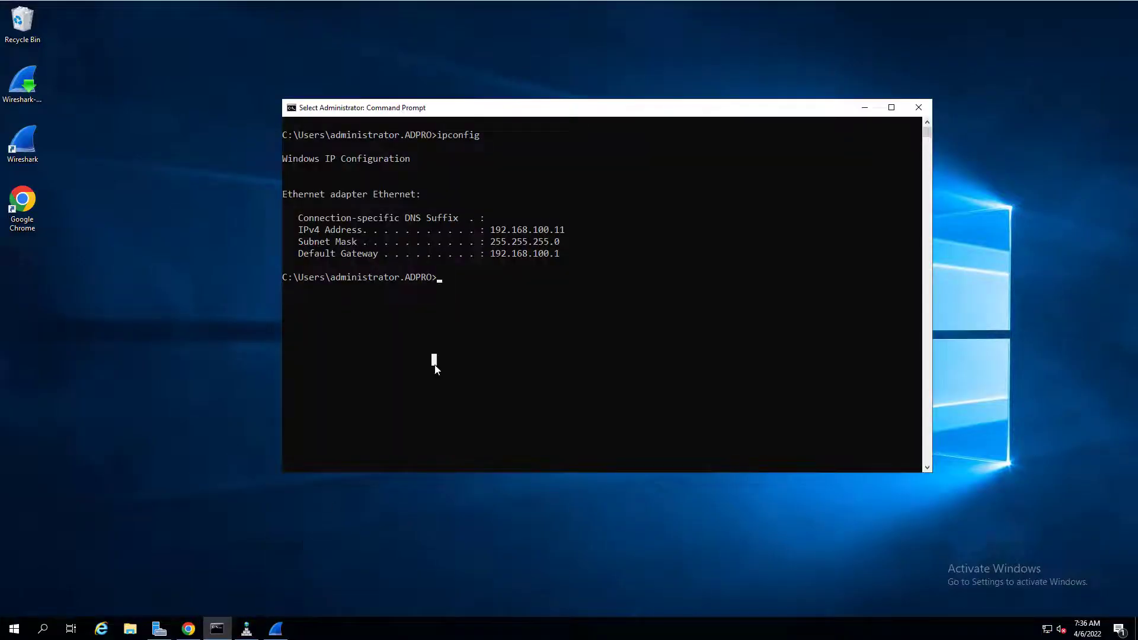
pyautogui.write('cls')
pyautogui.press('Return')
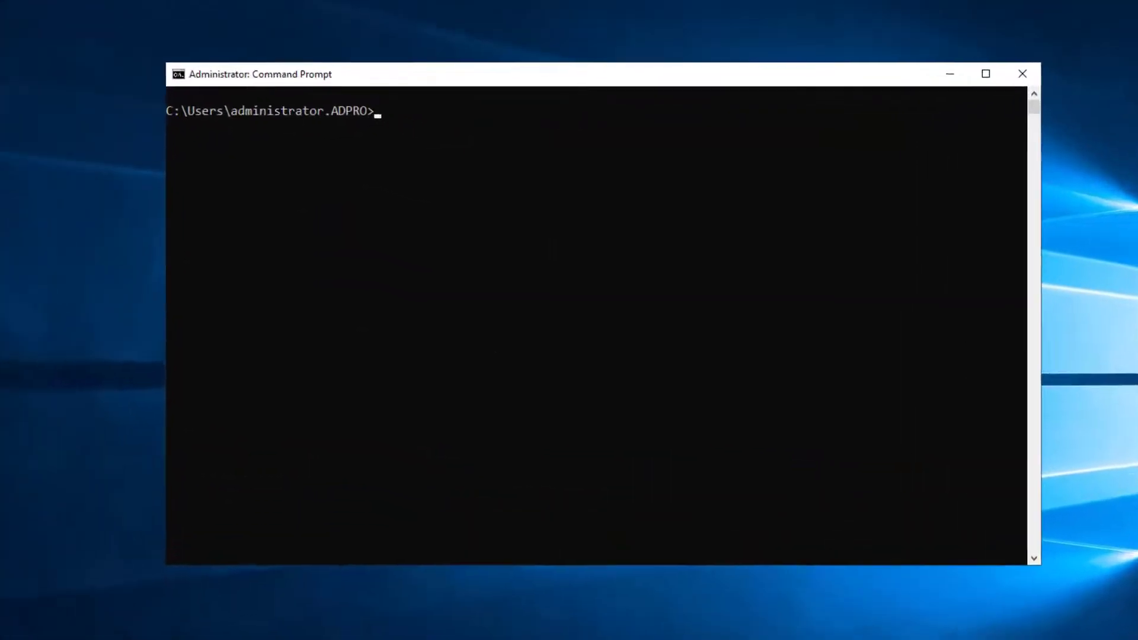
pyautogui.click(562, 397)
pyautogui.write('ipcofn')
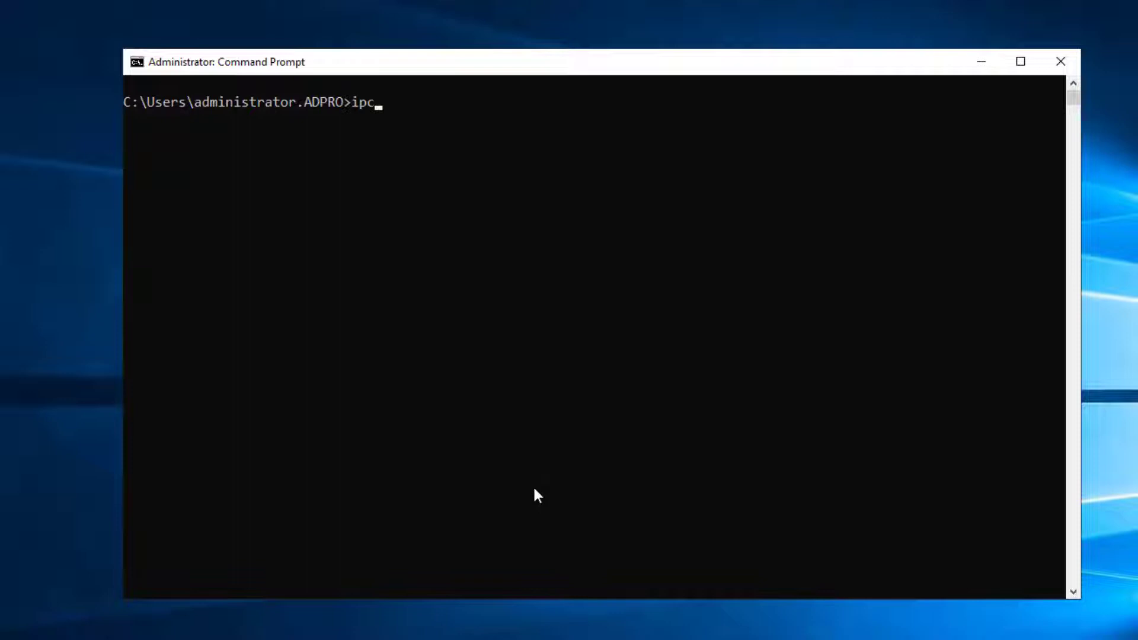
pyautogui.press('BackSpace')
pyautogui.press('BackSpace')
pyautogui.press('BackSpace')
pyautogui.press('BackSpace')
pyautogui.press('BackSpace')
pyautogui.press('BackSpace')
pyautogui.write('ipconfig /flushdns')
pyautogui.press('Return')
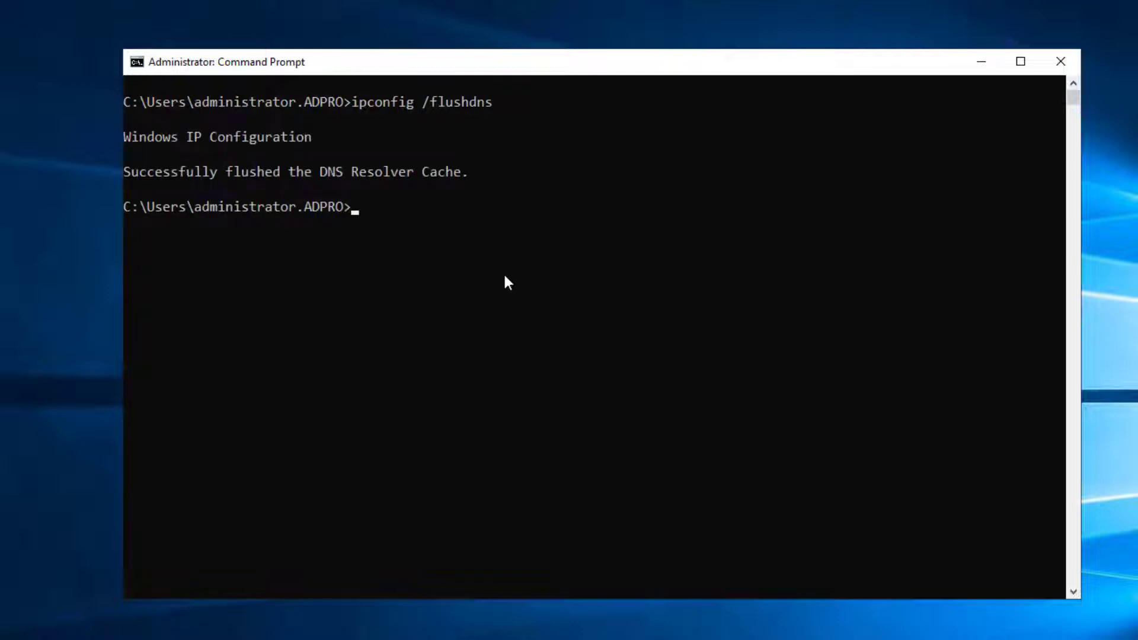
# - Re-register DNS records with ipconfig /registerdns and run dcdiag /fix
pyautogui.write('ipconfig /registe')
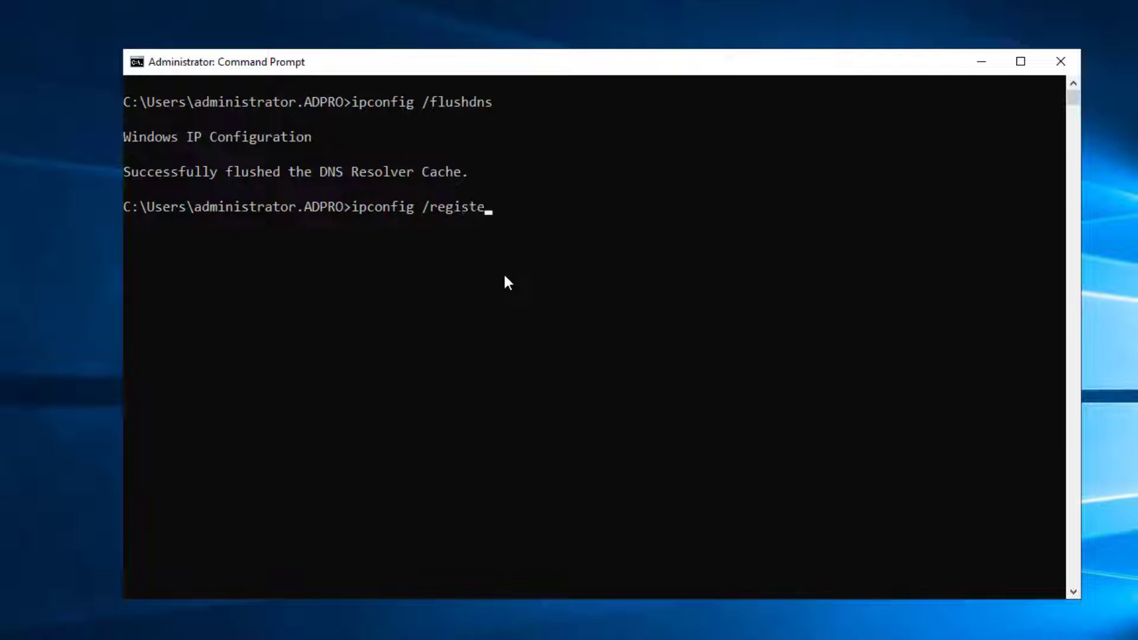
pyautogui.write('rdns')
pyautogui.press('Return')
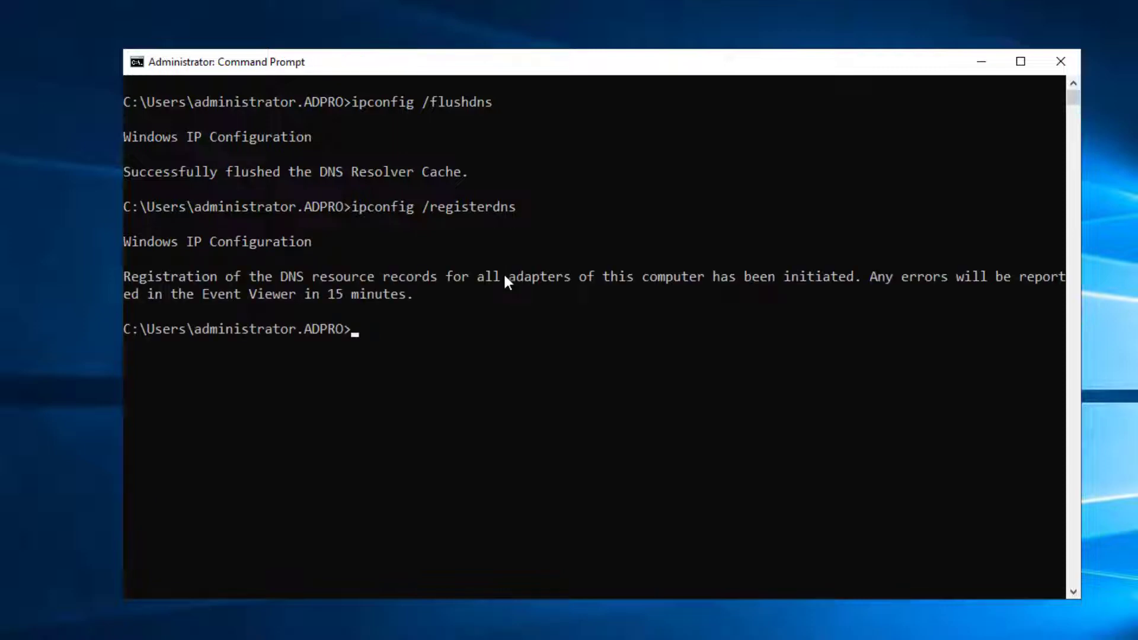
pyautogui.write('dcida')
pyautogui.press('BackSpace')
pyautogui.press('BackSpace')
pyautogui.press('BackSpace')
pyautogui.press('BackSpace')
pyautogui.press('BackSpace')
pyautogui.write('dcdiag /fix')
pyautogui.press('Return')
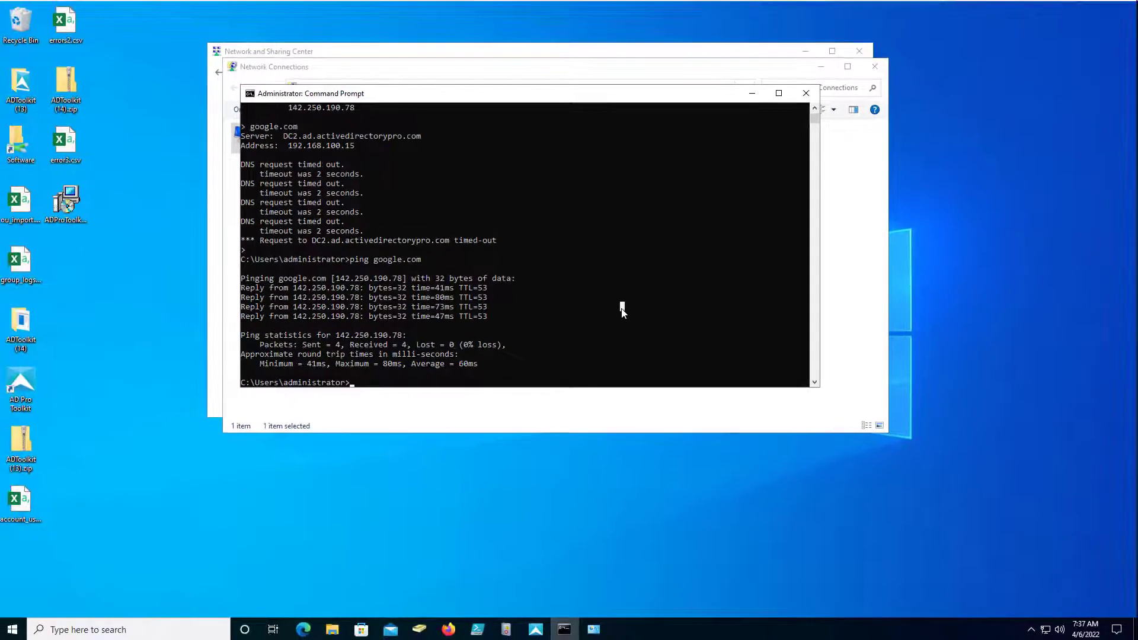
# - Run ipconfig /all and highlight the DHCP Server and DNS Servers lines showing 192.168.100.11
pyautogui.write('ipconfig /all')
pyautogui.press('Return')
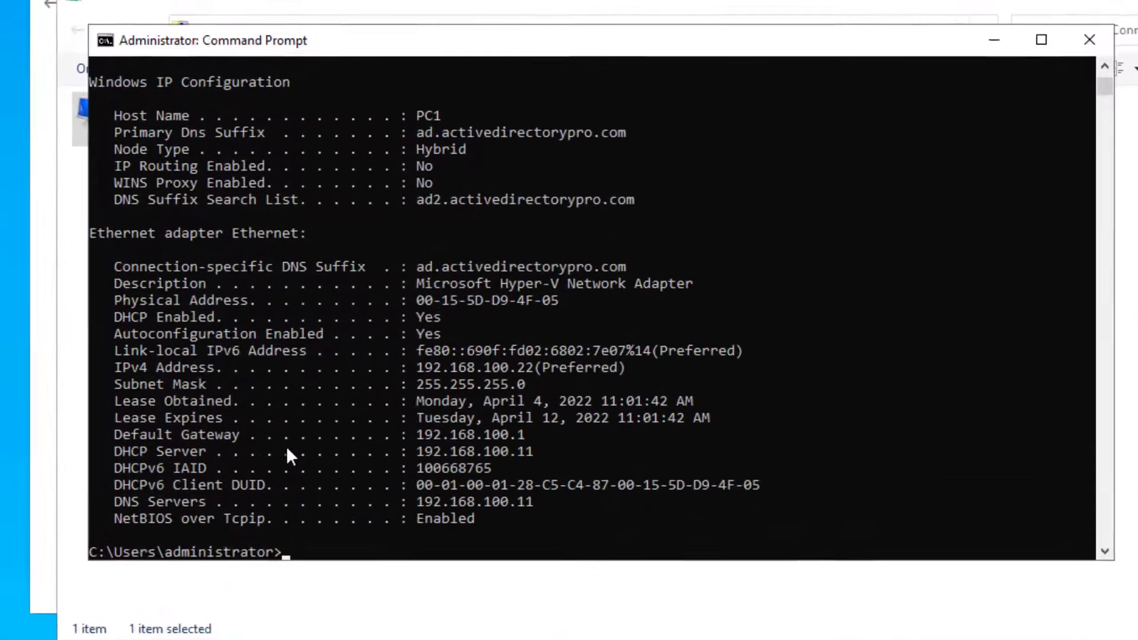
pyautogui.moveTo(114, 450); pyautogui.dragTo(530, 453)
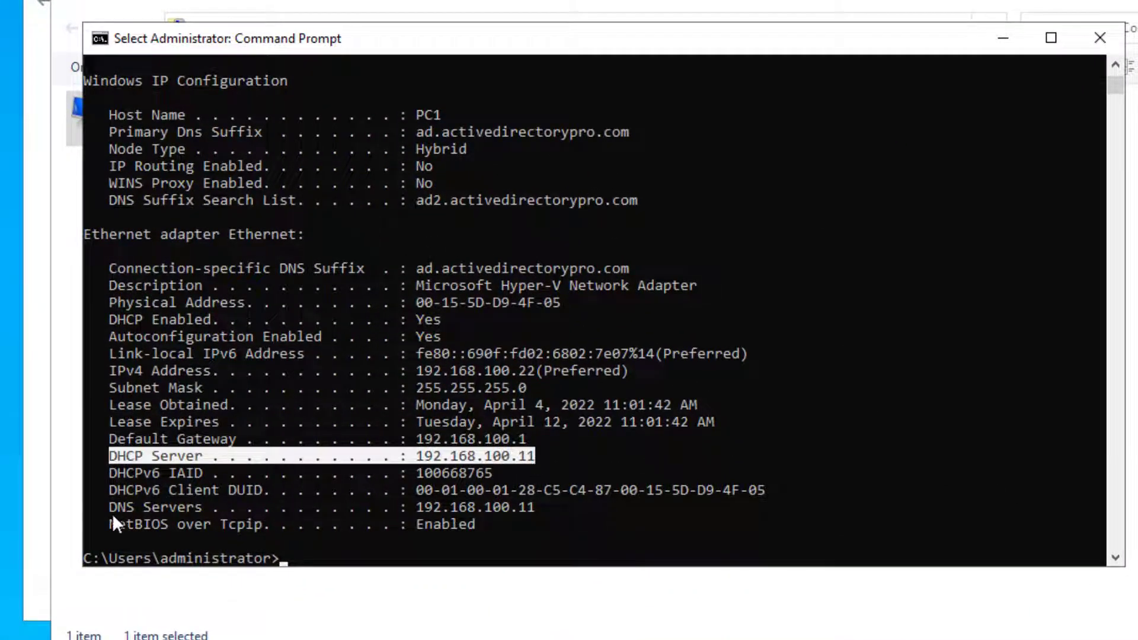
pyautogui.moveTo(112, 507); pyautogui.dragTo(531, 507)
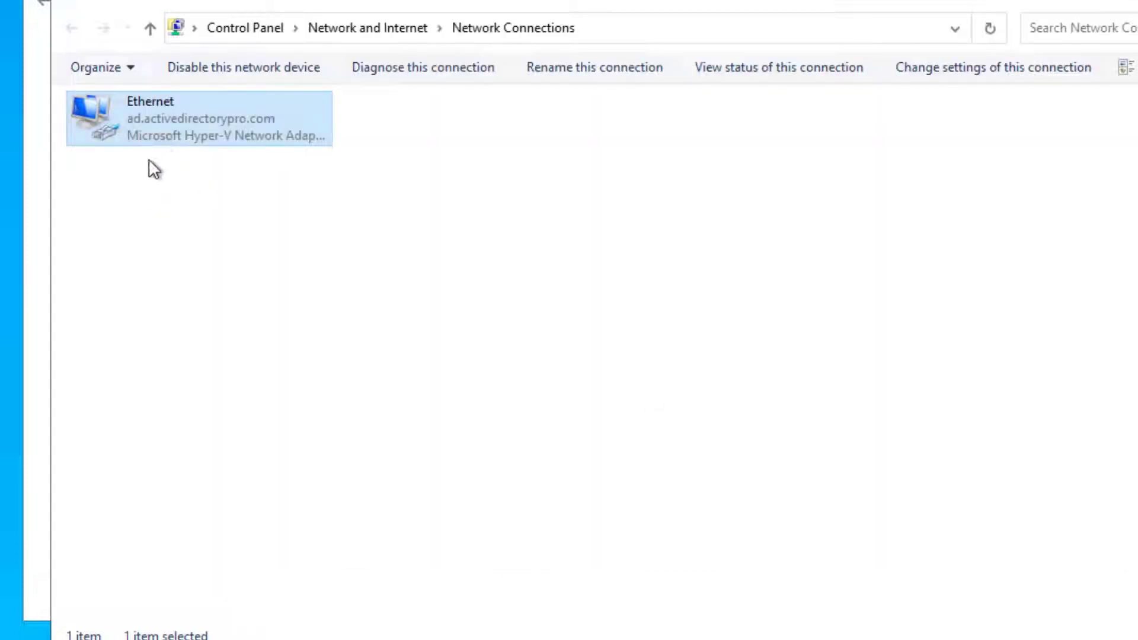
# - Open PC1's Ethernet IPv4 settings at the preferred DNS field (192.168.100.11), then return to Command Prompt
pyautogui.rightClick(165, 131)
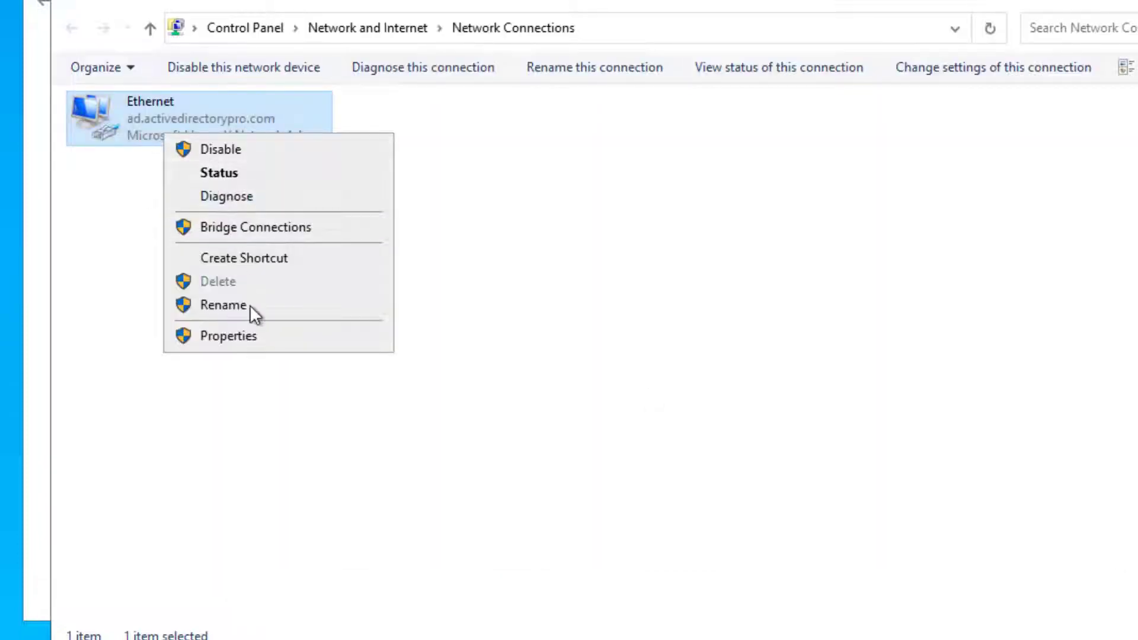
pyautogui.click(228, 336)
pyautogui.doubleClick(206, 327)
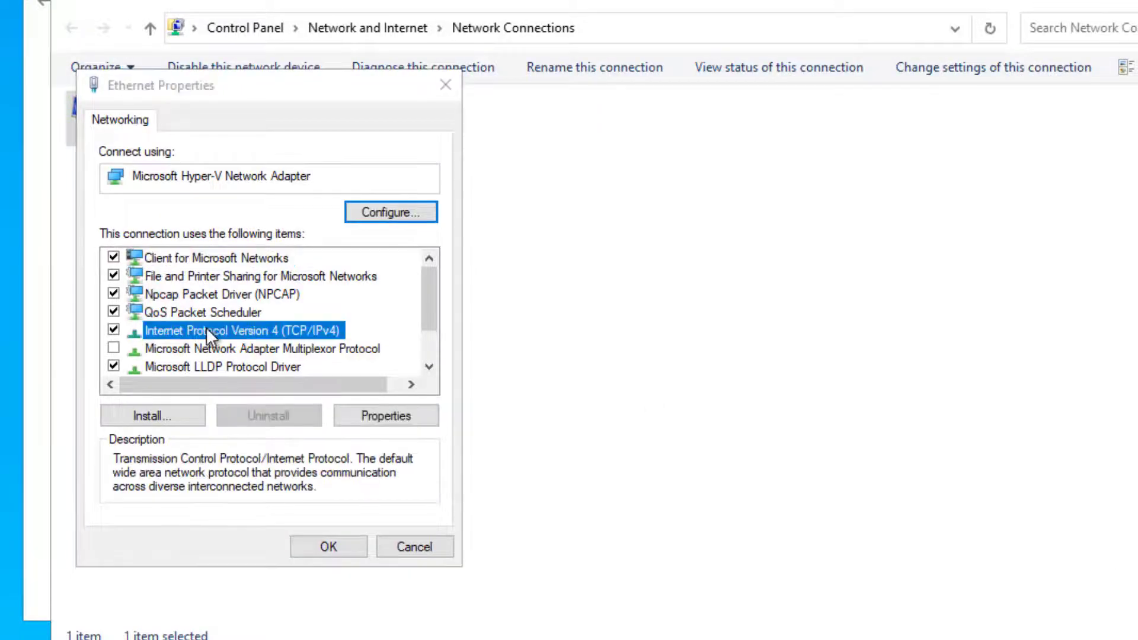
pyautogui.click(457, 490)
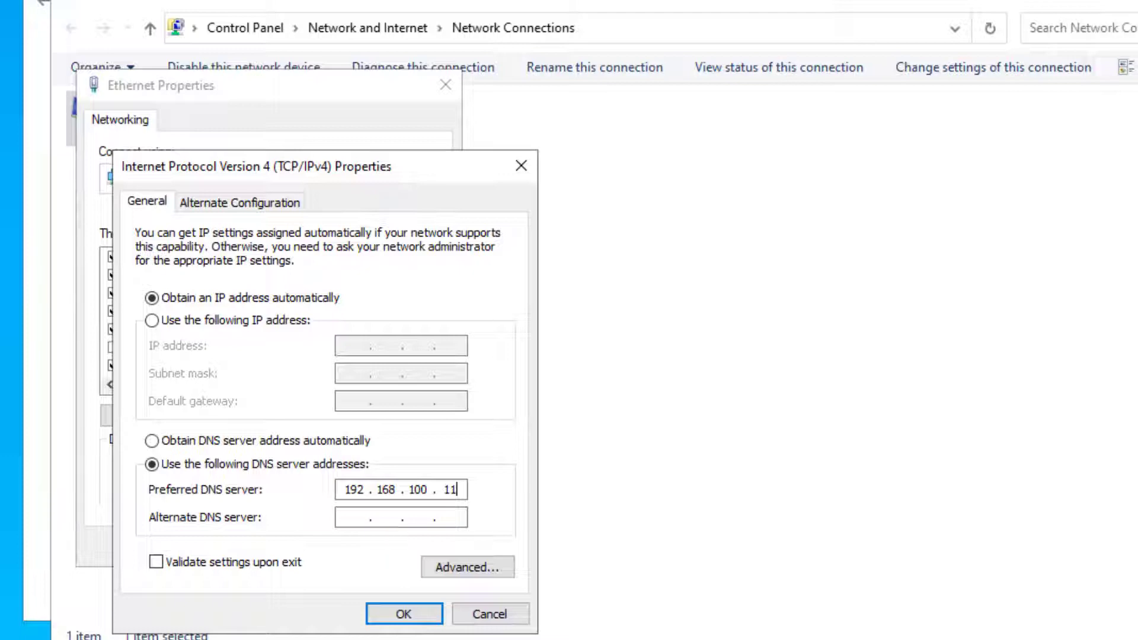
pyautogui.hotkey('alt', 'Tab')
pyautogui.click(622, 471)
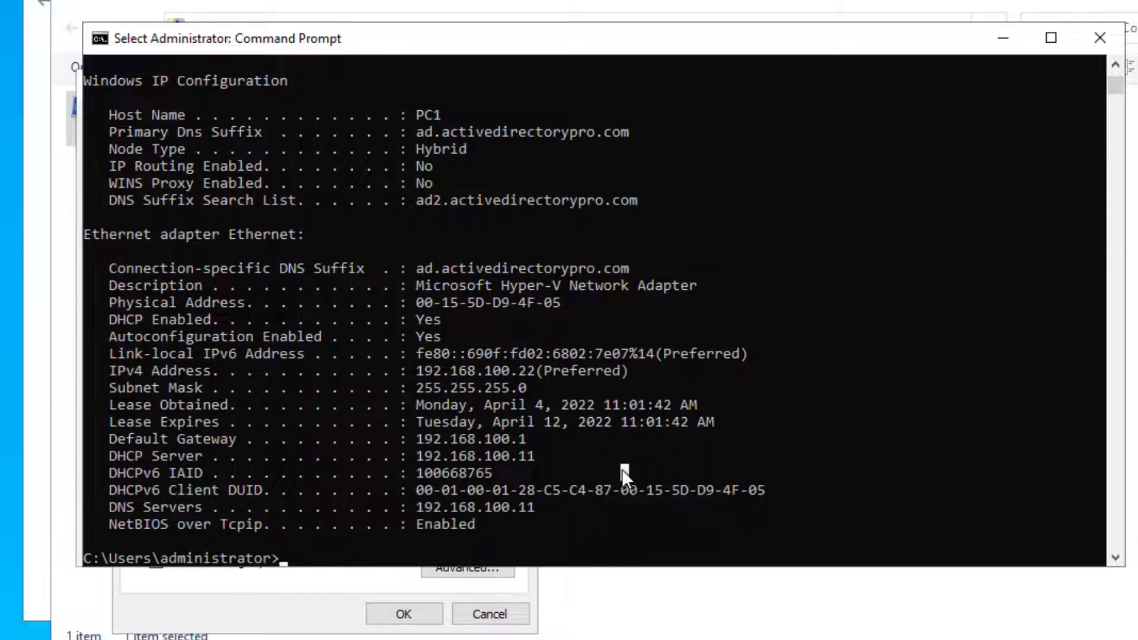
# - Ping google.com and rerun ping bing.com, stopping the hanging pings
pyautogui.write('ping google.co')
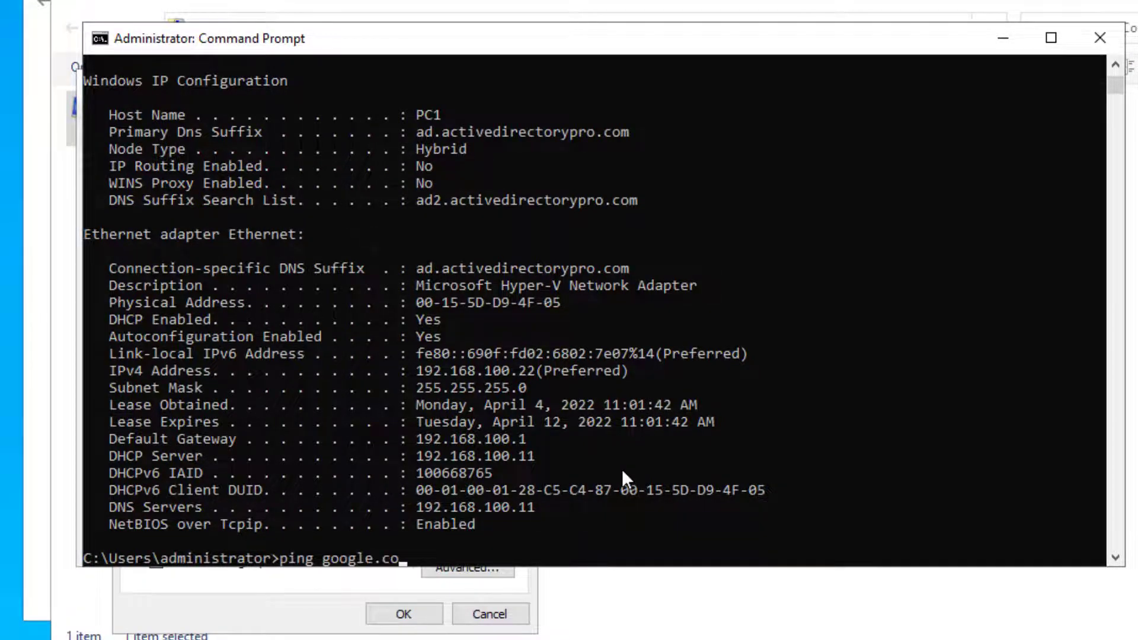
pyautogui.write('m')
pyautogui.press('Return')
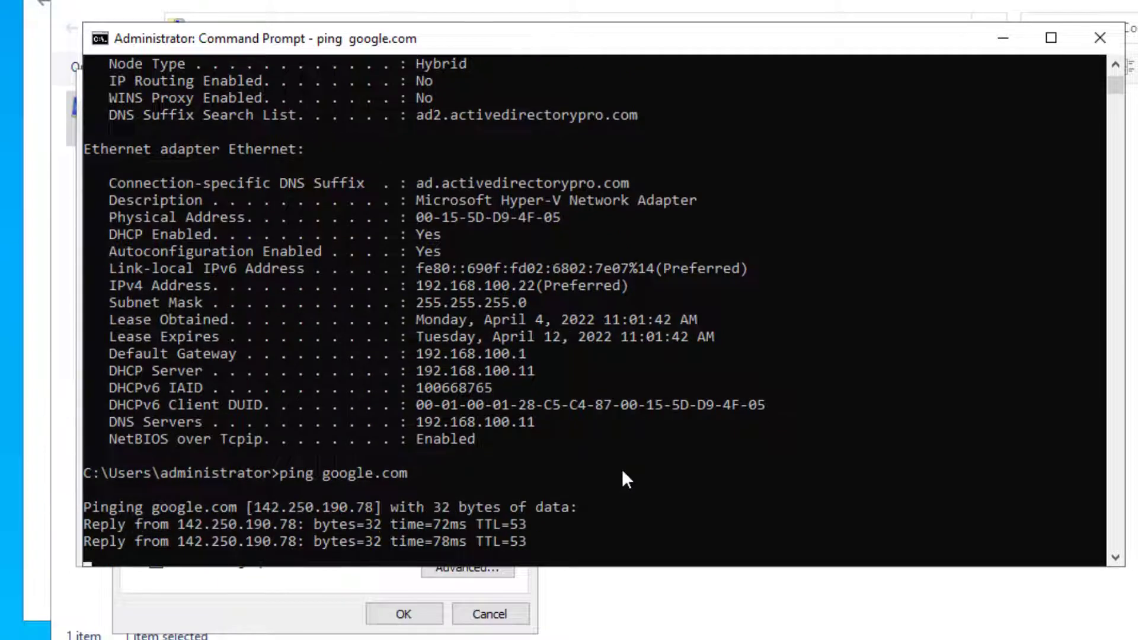
pyautogui.hotkey('ctrl', 'c')
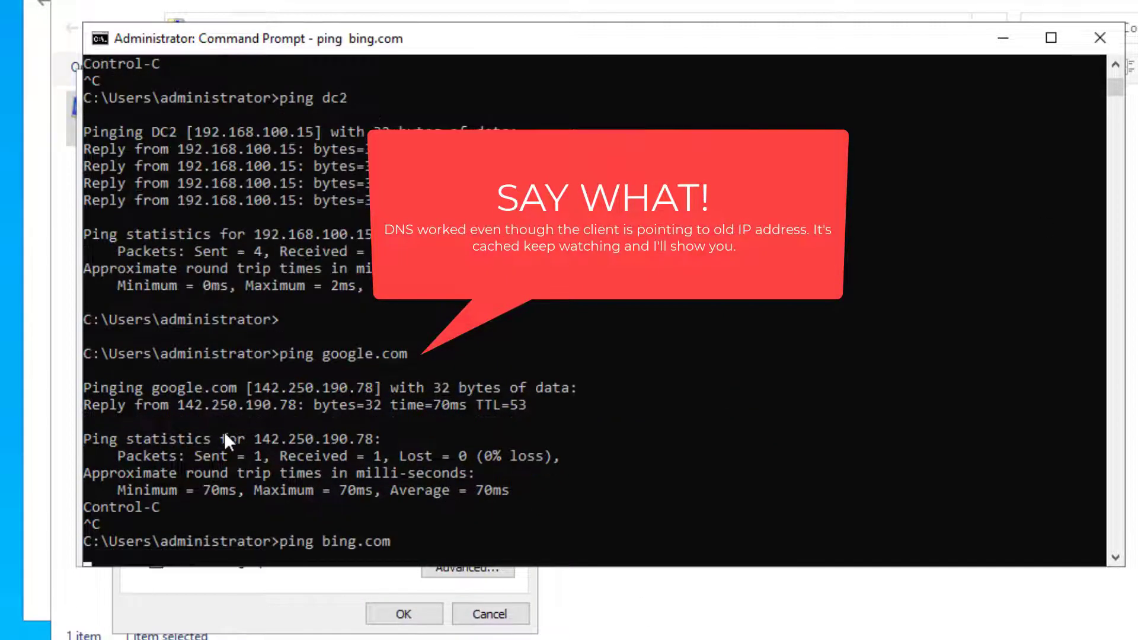
pyautogui.click(225, 435)
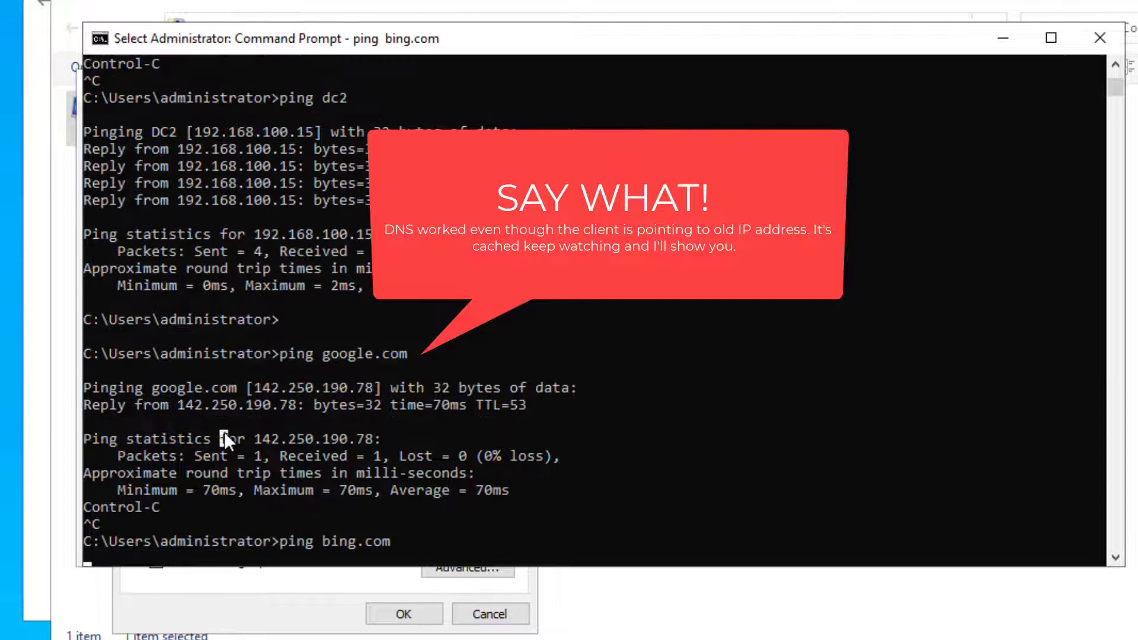
pyautogui.click(429, 526)
pyautogui.press('Escape')
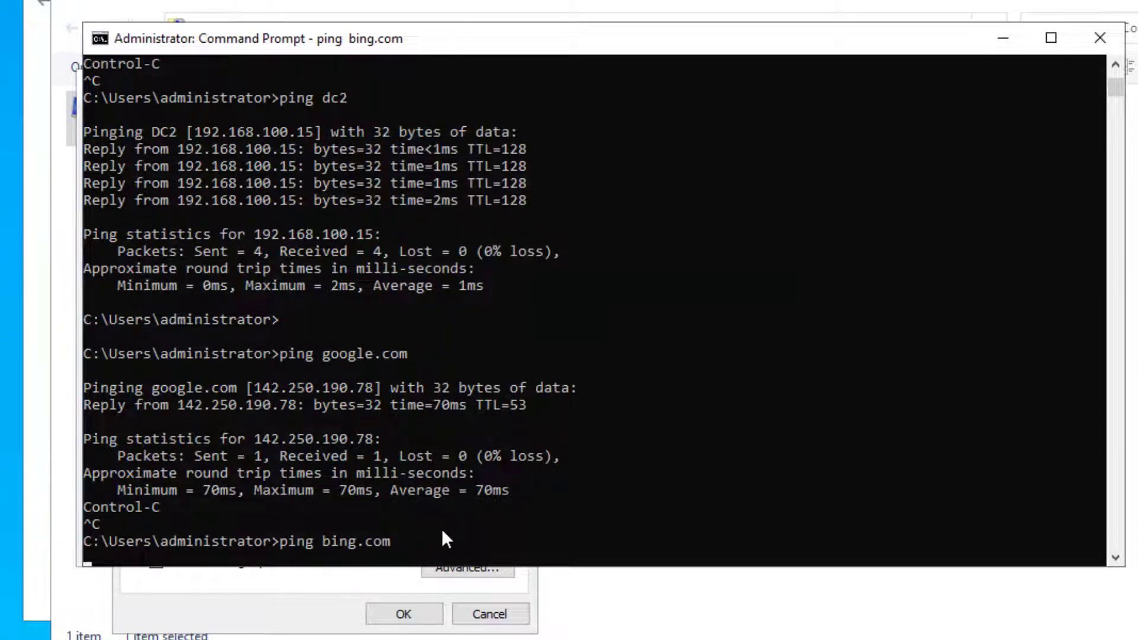
pyautogui.hotkey('ctrl', 'c')
pyautogui.press('Return')
pyautogui.press('Up')
pyautogui.press('Return')
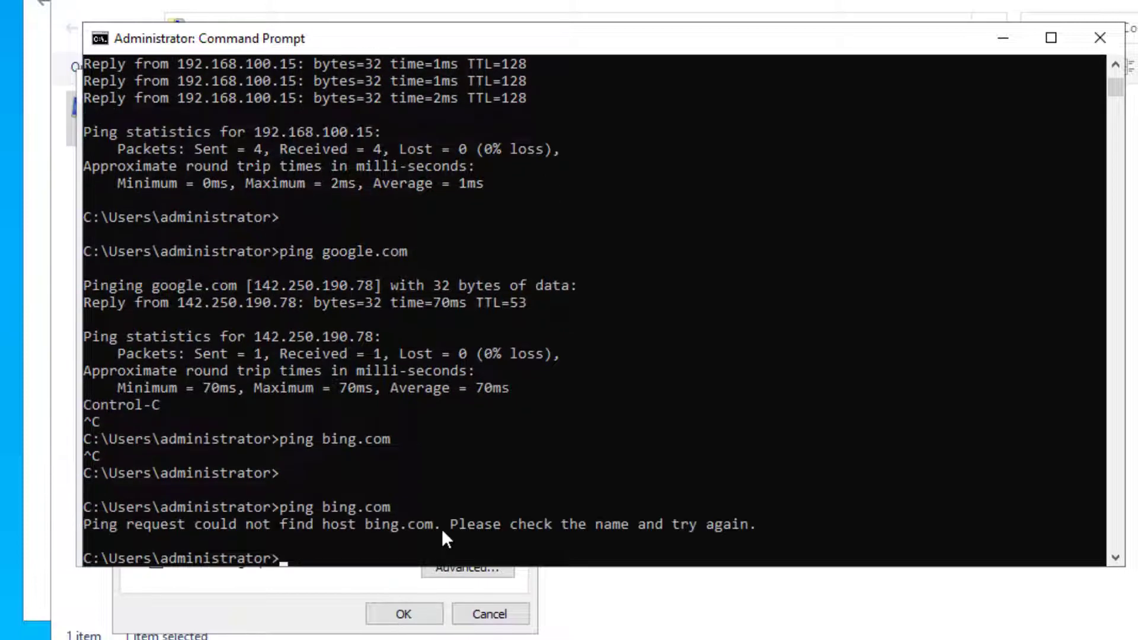
# - Flush the DNS cache with ipconfig /flushdns and ping google.com again, which fails to resolve
pyautogui.write('ipconfig /flushdns')
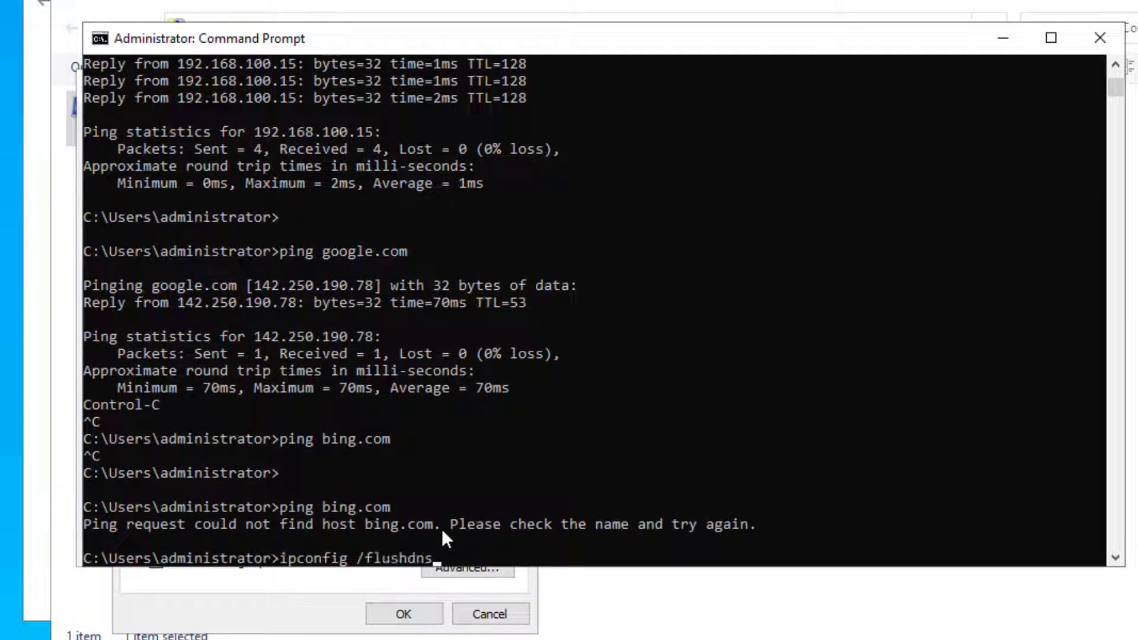
pyautogui.press('Return')
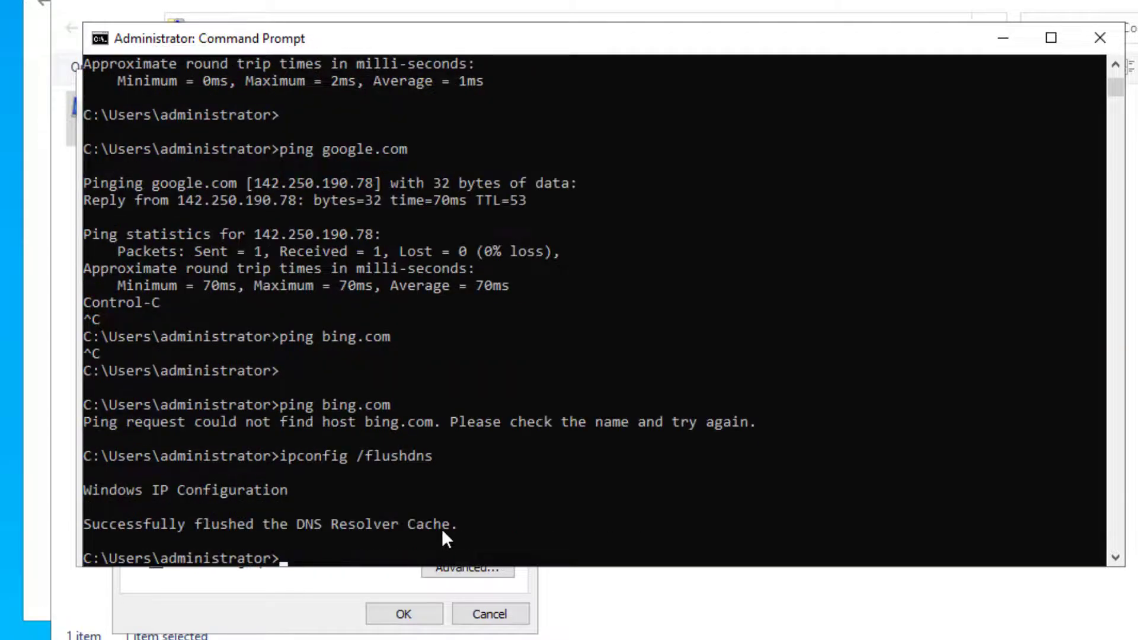
pyautogui.write('ping google.')
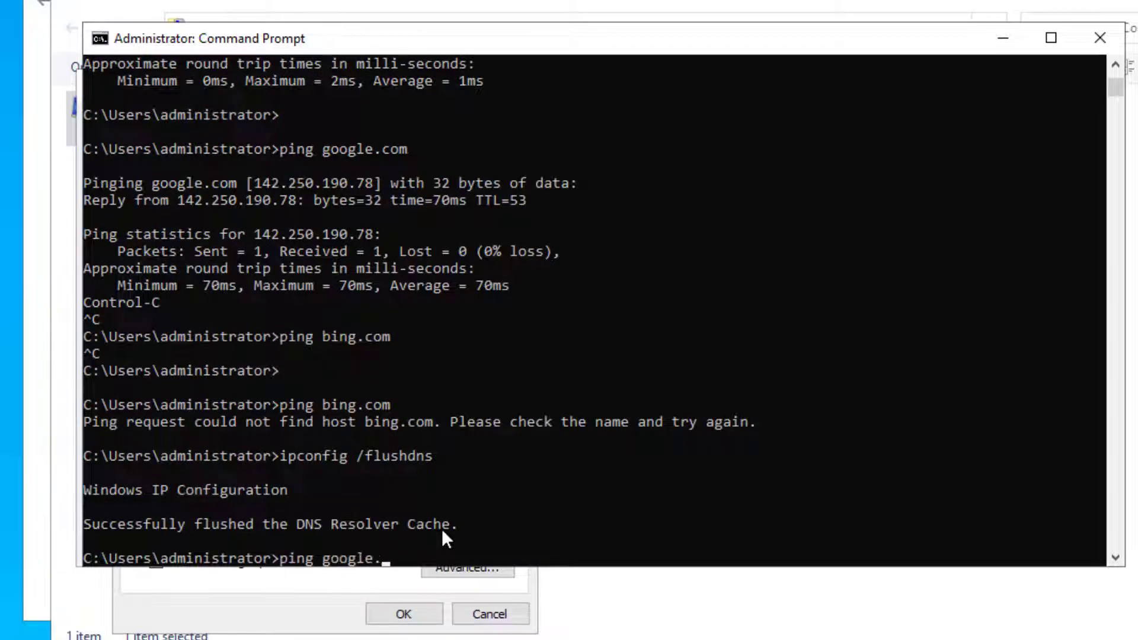
pyautogui.write('com')
pyautogui.press('Return')
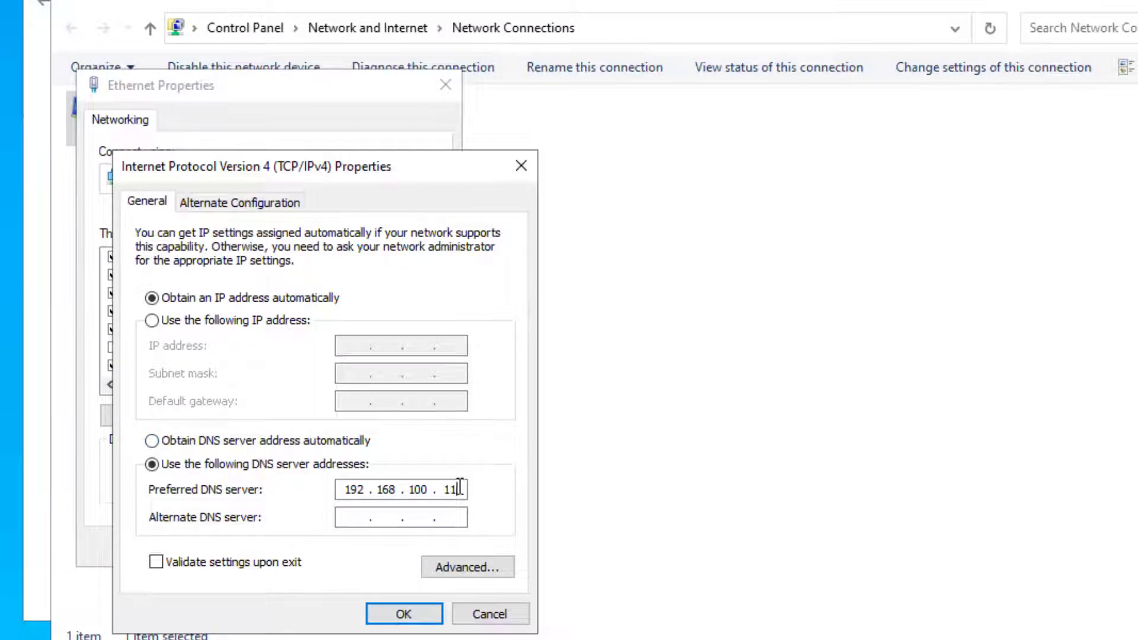
# - Save 192.168.100.15 as the preferred DNS server and close the Ethernet properties
pyautogui.moveTo(457, 489); pyautogui.dragTo(439, 486)
pyautogui.click(392, 612)
pyautogui.click(329, 541)
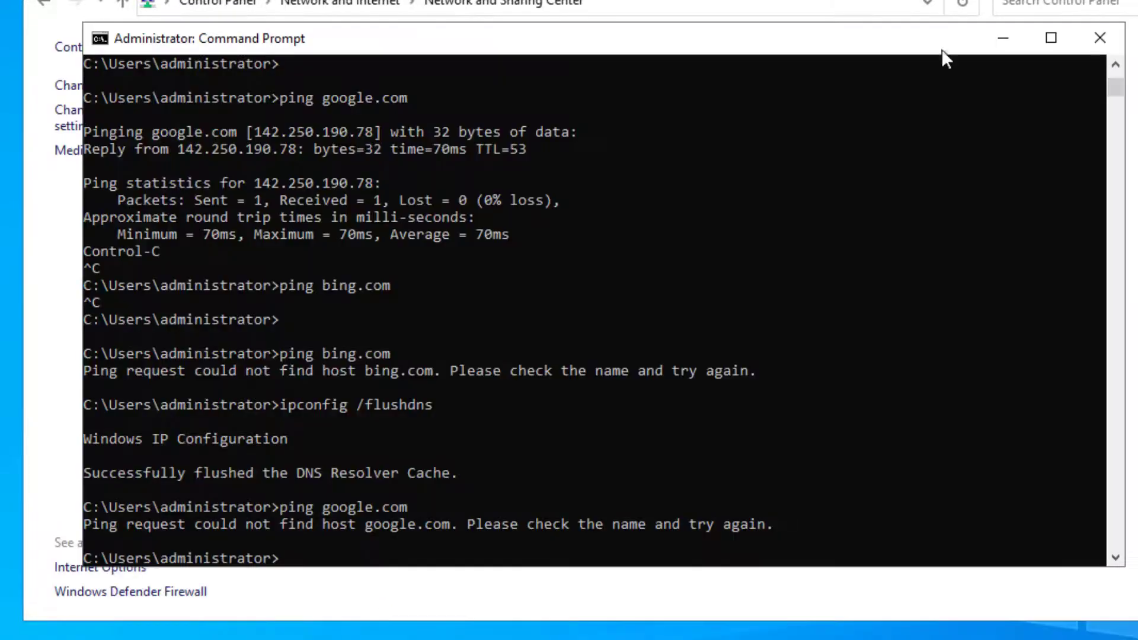
# - Rerun ping google.com to confirm it resolves again, then clear the prompt line
pyautogui.click(769, 315)
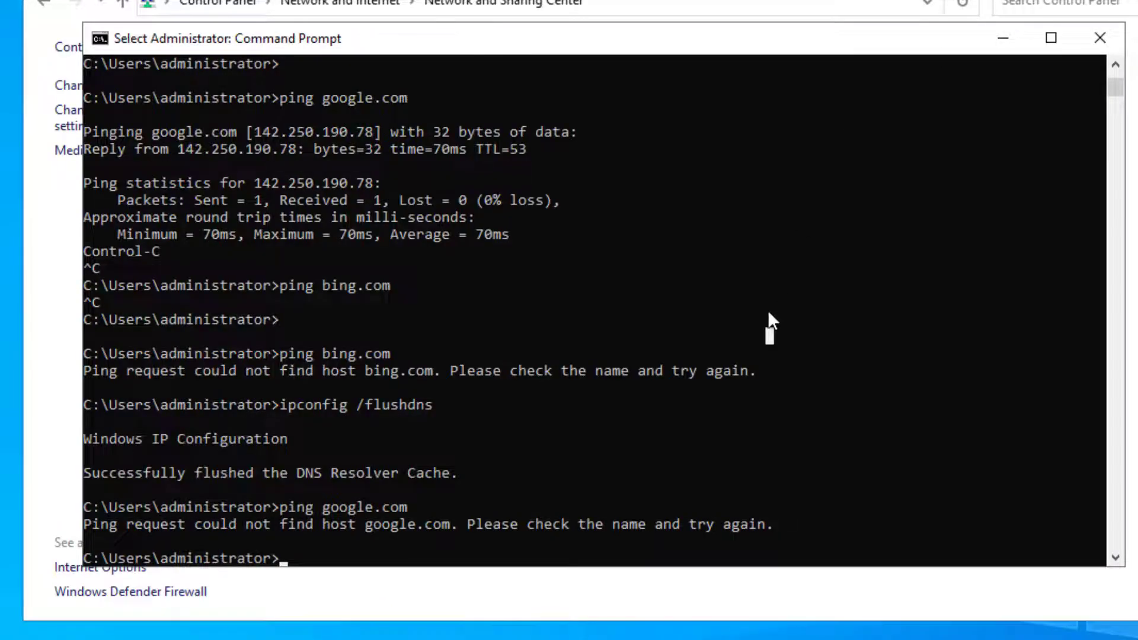
pyautogui.press('Escape')
pyautogui.press('Up')
pyautogui.press('Return')
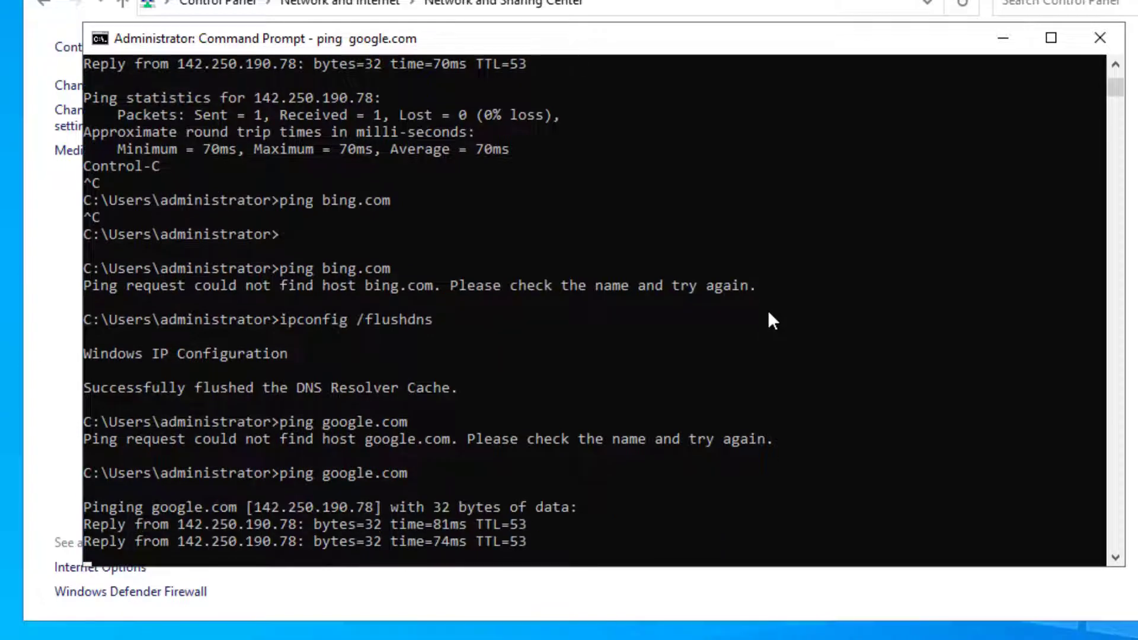
pyautogui.hotkey('ctrl', 'c')
pyautogui.press('Up')
pyautogui.press('Up')
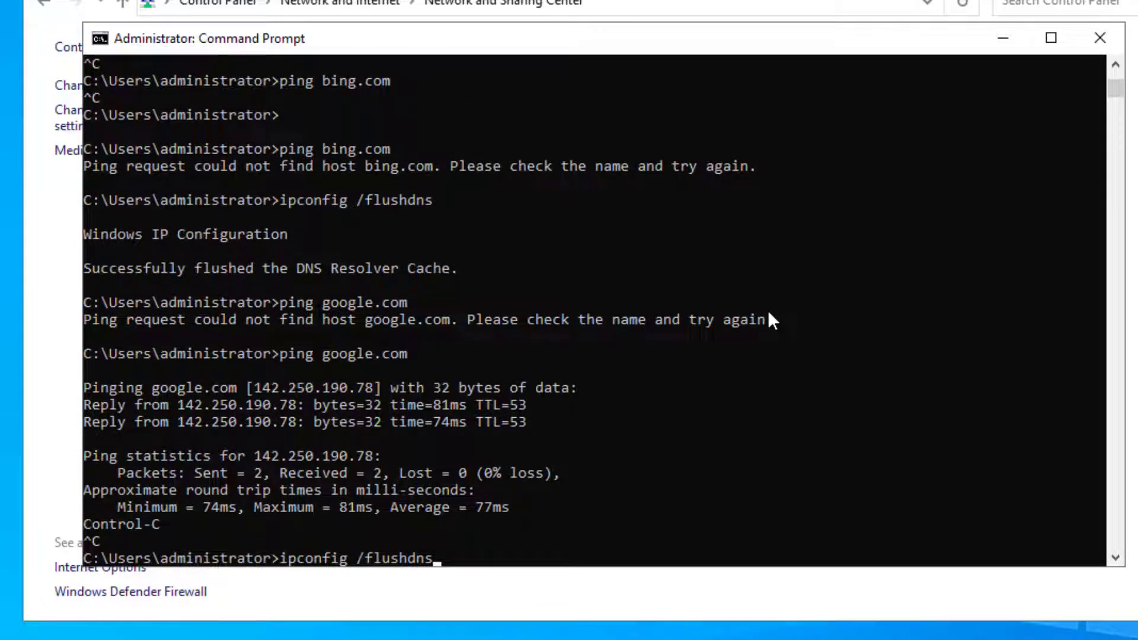
pyautogui.press('BackSpace')
pyautogui.press('BackSpace')
pyautogui.press('BackSpace')
pyautogui.press('BackSpace')
pyautogui.press('BackSpace')
pyautogui.press('BackSpace')
pyautogui.press('BackSpace')
pyautogui.press('BackSpace')
pyautogui.press('BackSpace')
pyautogui.press('BackSpace')
pyautogui.press('BackSpace')
pyautogui.press('BackSpace')
pyautogui.press('BackSpace')
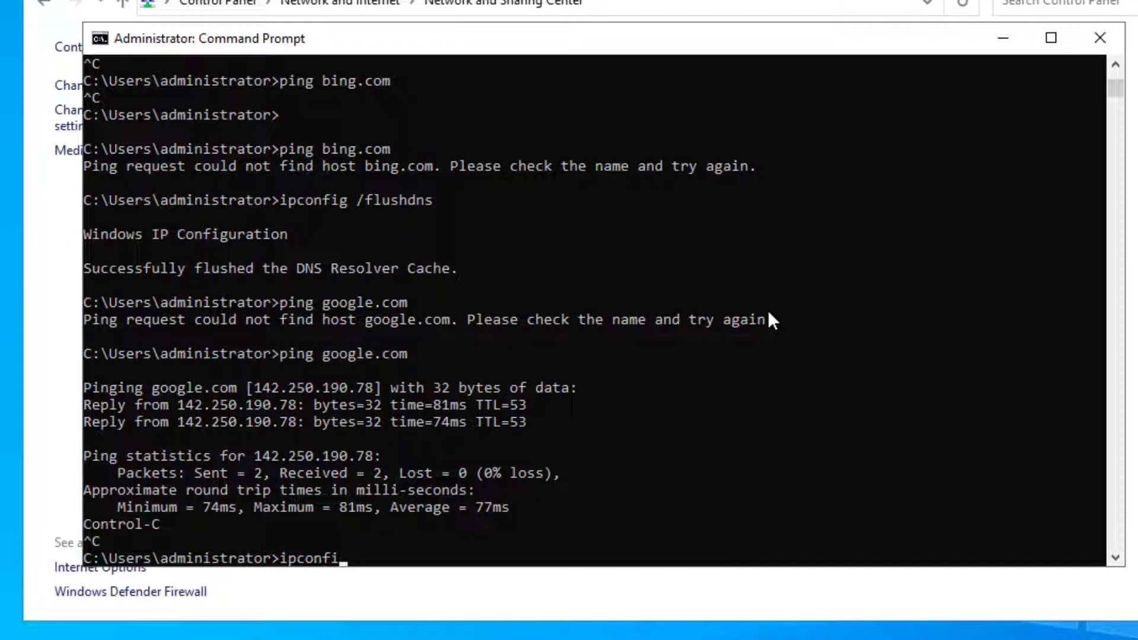
pyautogui.press('BackSpace')
pyautogui.press('BackSpace')
pyautogui.press('BackSpace')
pyautogui.press('BackSpace')
pyautogui.press('BackSpace')
# - Ping dc2, then try clearing the console with 'clear'
pyautogui.click(899, 404)
pyautogui.write('ping dc2')
pyautogui.press('Return')
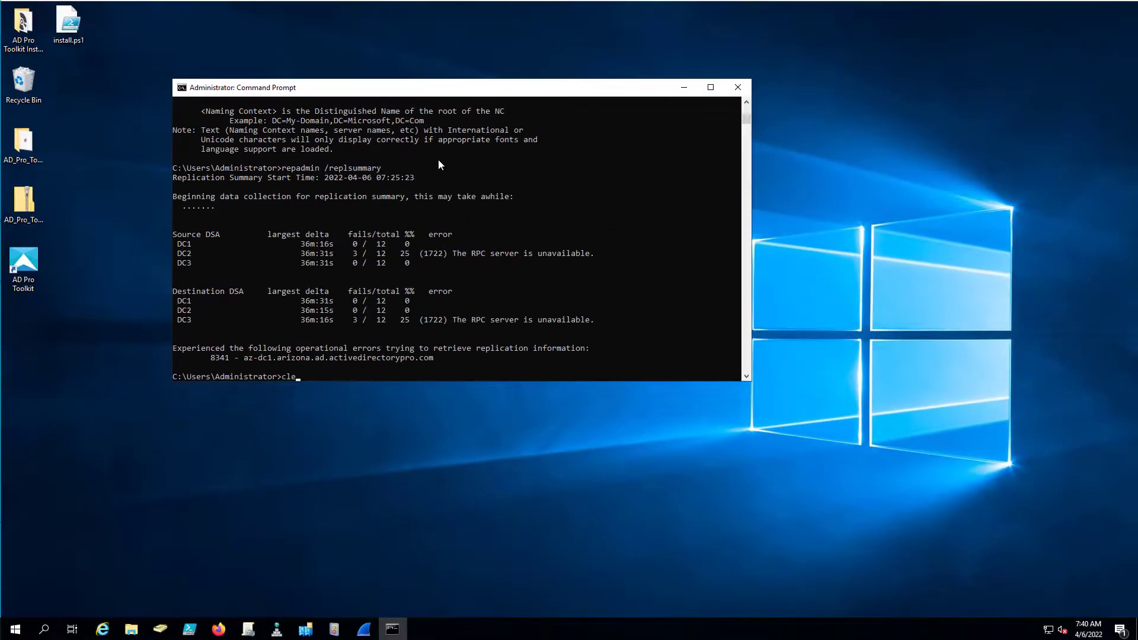
pyautogui.write('clear')
pyautogui.press('Return')
pyautogui.write('clear')
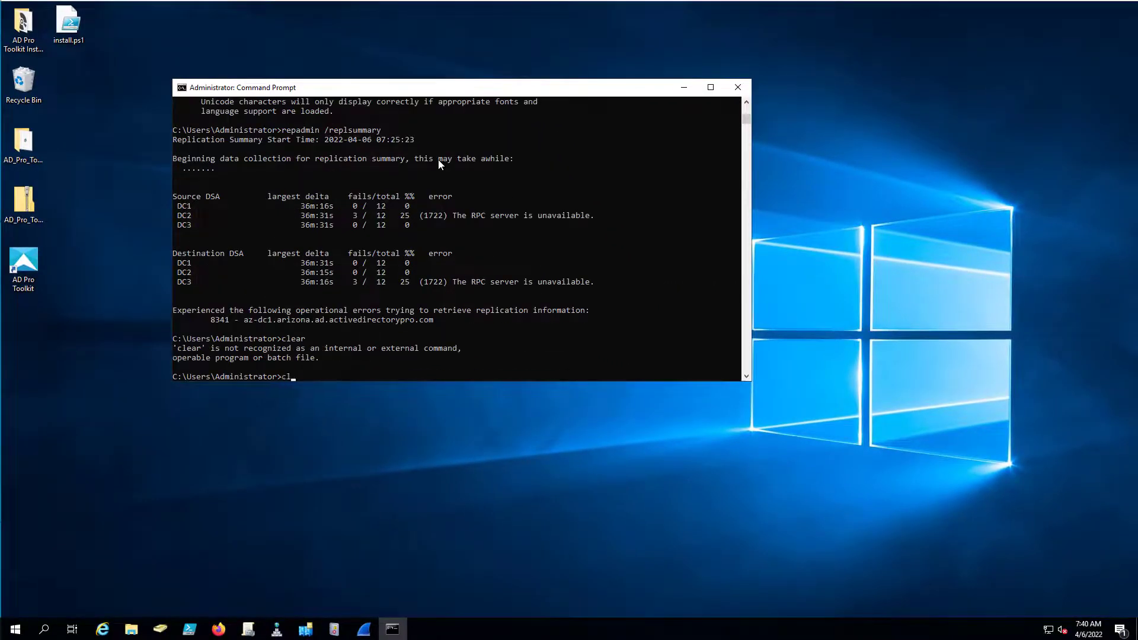
pyautogui.press('Return')
# - Clear the console with cls and ping dc2 again, stopping after replies from 192.168.100.15
pyautogui.write('cls')
pyautogui.press('Return')
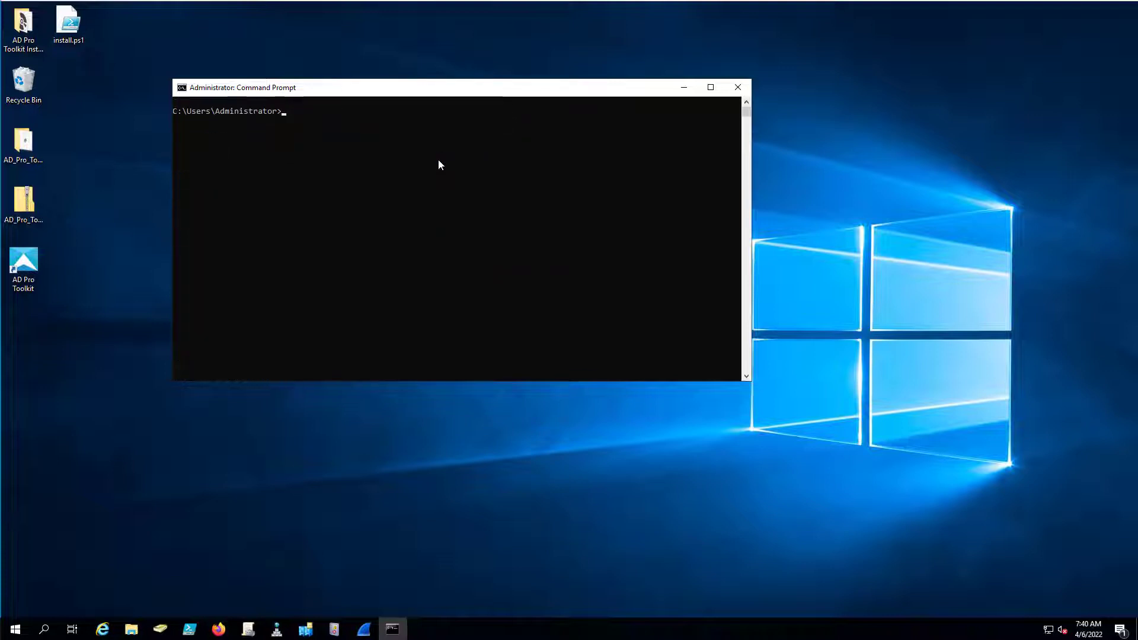
pyautogui.write('ping dc2')
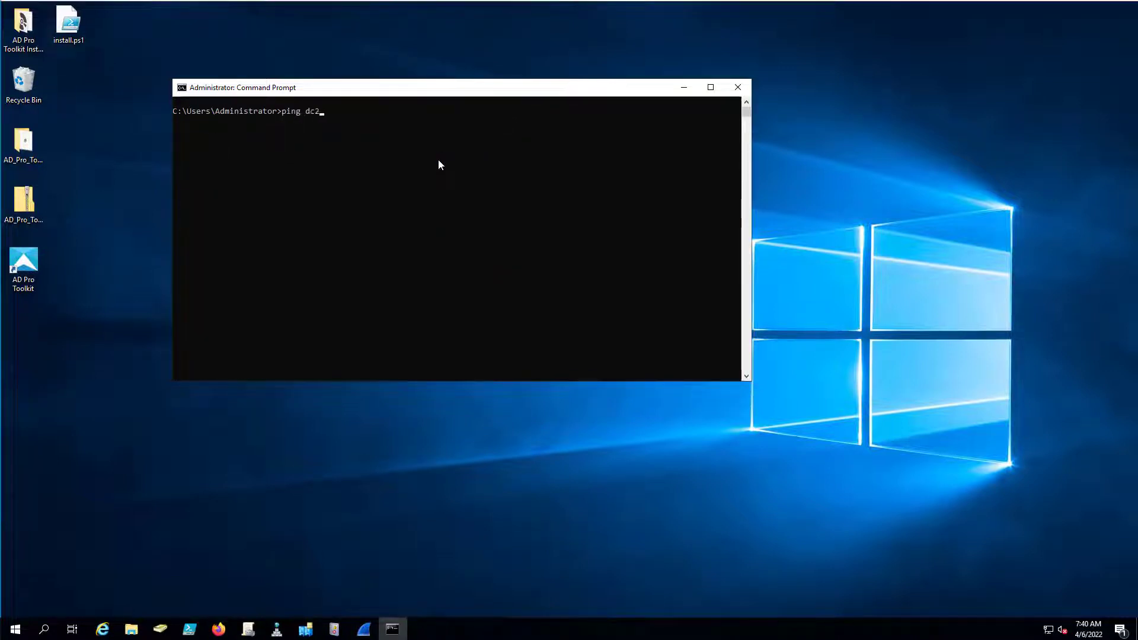
pyautogui.press('Return')
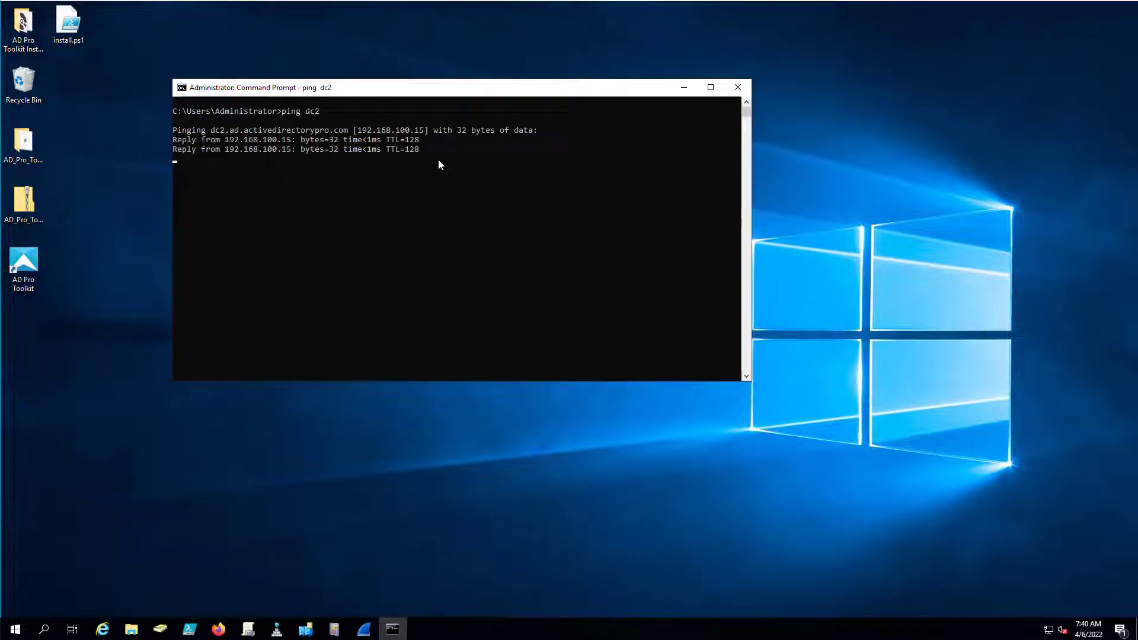
pyautogui.hotkey('ctrl', 'c')
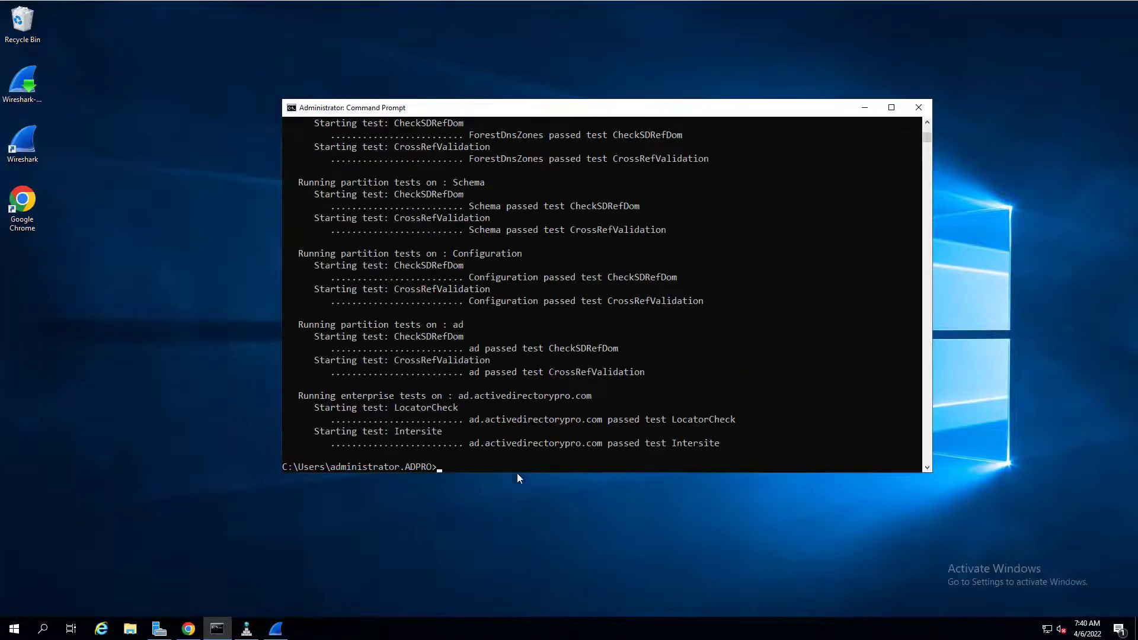
pyautogui.click(514, 455)
# - Run dcdiag /test:dns on DC2 after an incomplete 'dcdiag /' attempt
pyautogui.press('Escape')
pyautogui.write('dcdiag /test:dns v')
pyautogui.press('Return')
pyautogui.write('dcdiag /test:dns')
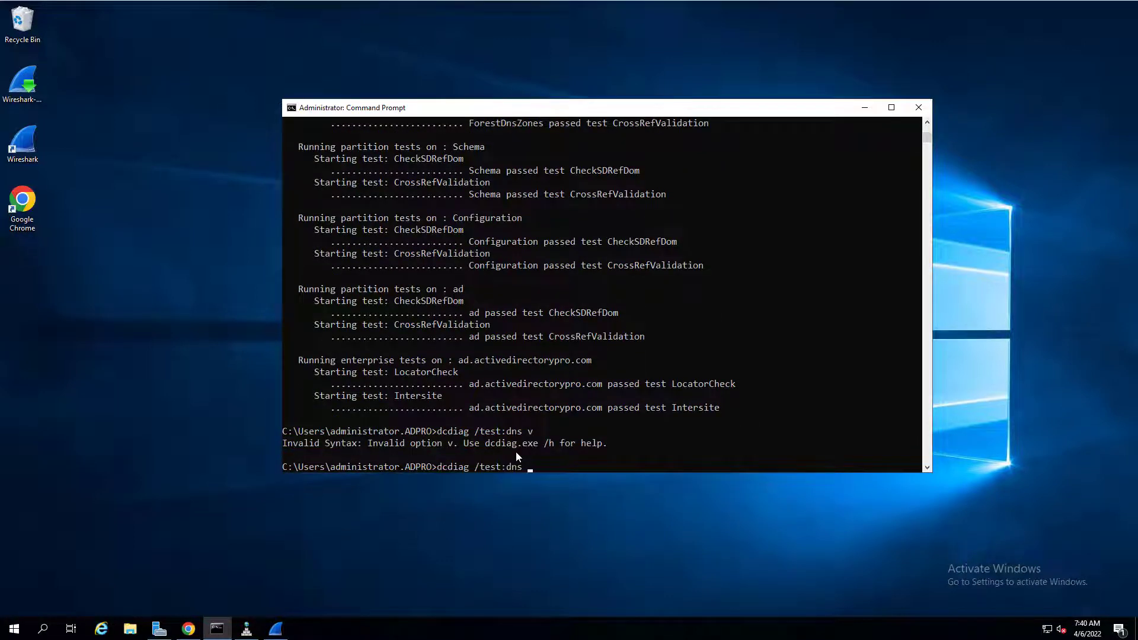
pyautogui.press('Return')
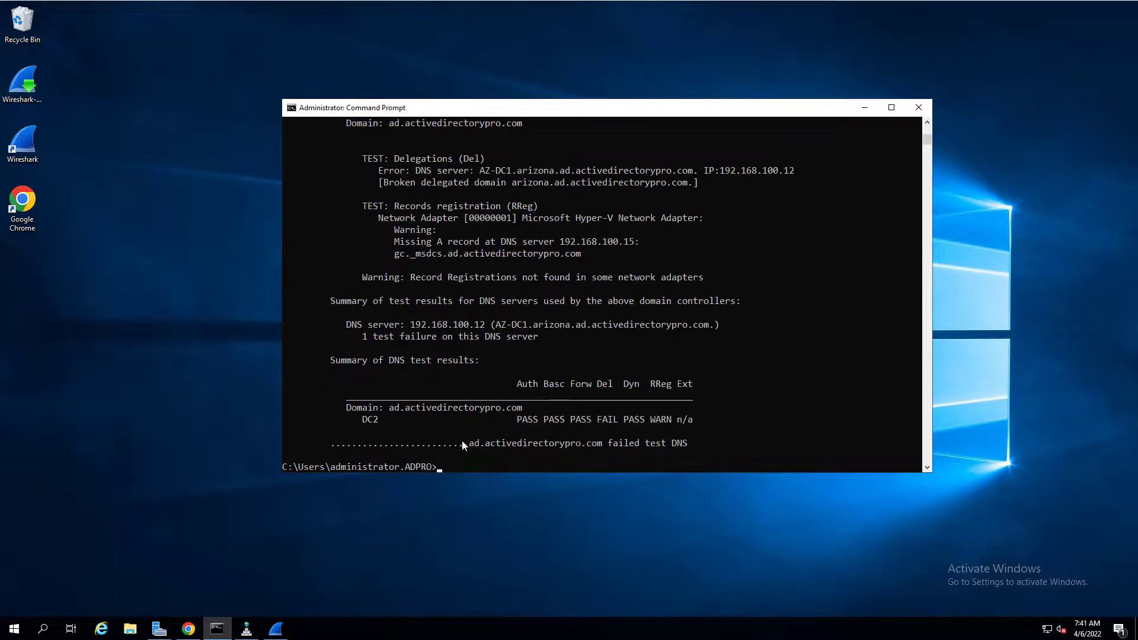
# - Review the results showing the Delegations failure and RReg warning, then switch to the Chrome article
pyautogui.scroll(9, 385, 409)
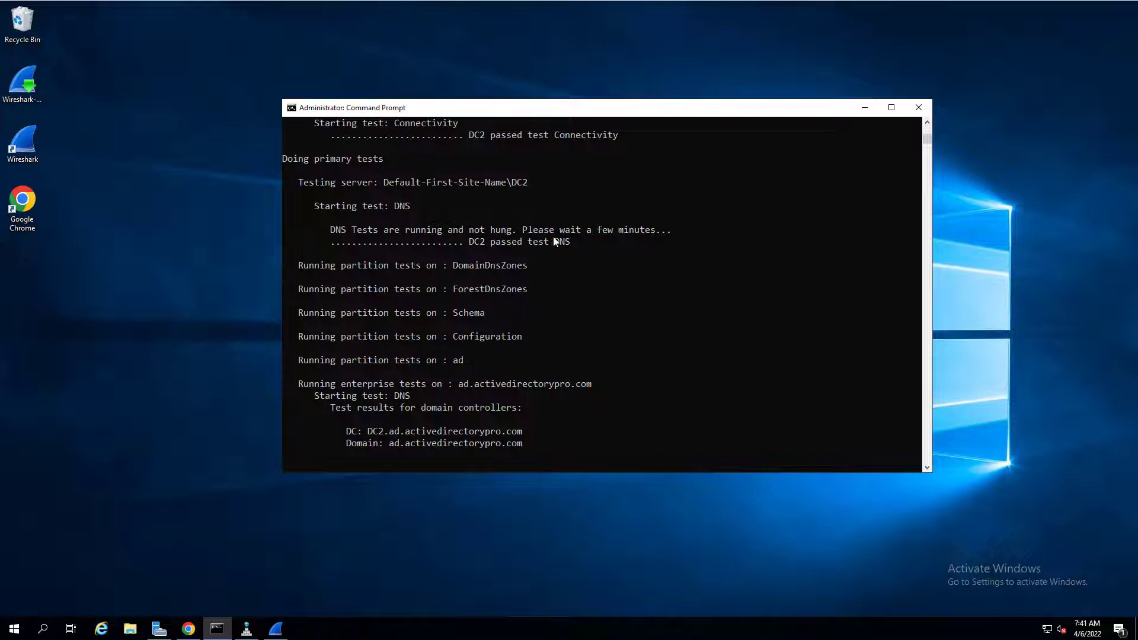
pyautogui.scroll(-3, 347, 308)
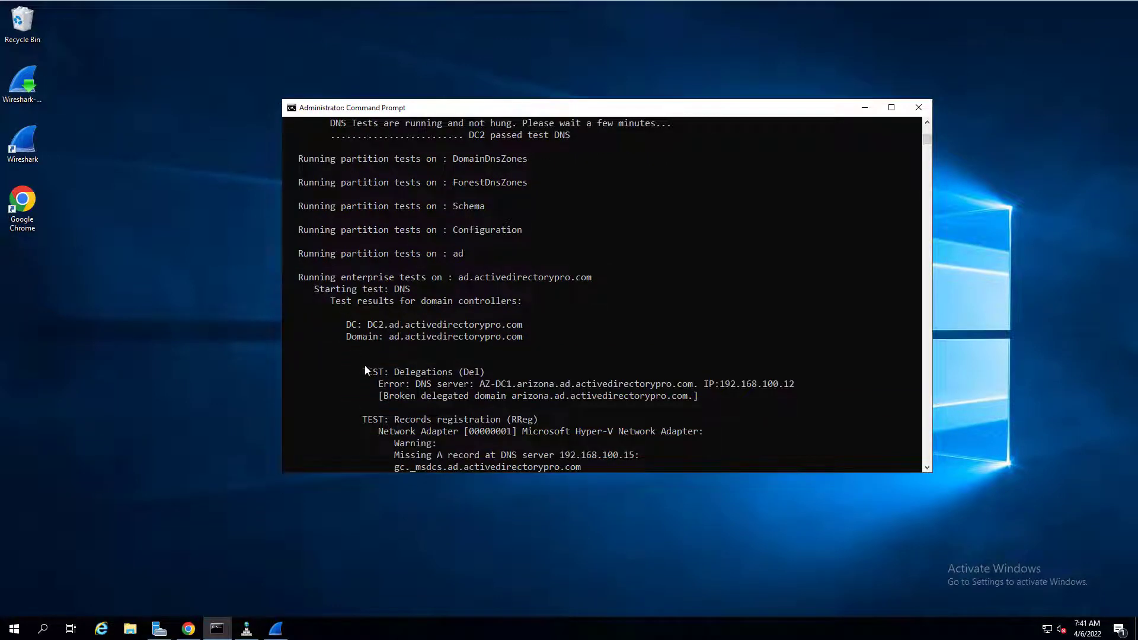
pyautogui.scroll(-2, 534, 377)
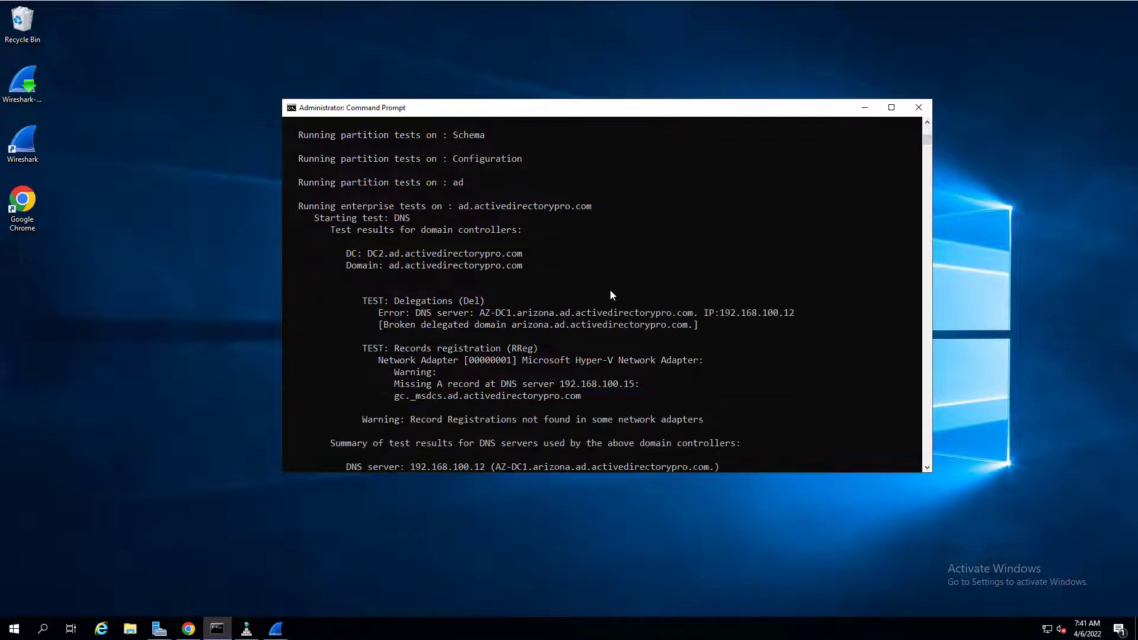
pyautogui.scroll(-2, 508, 313)
pyautogui.scroll(-3, 461, 434)
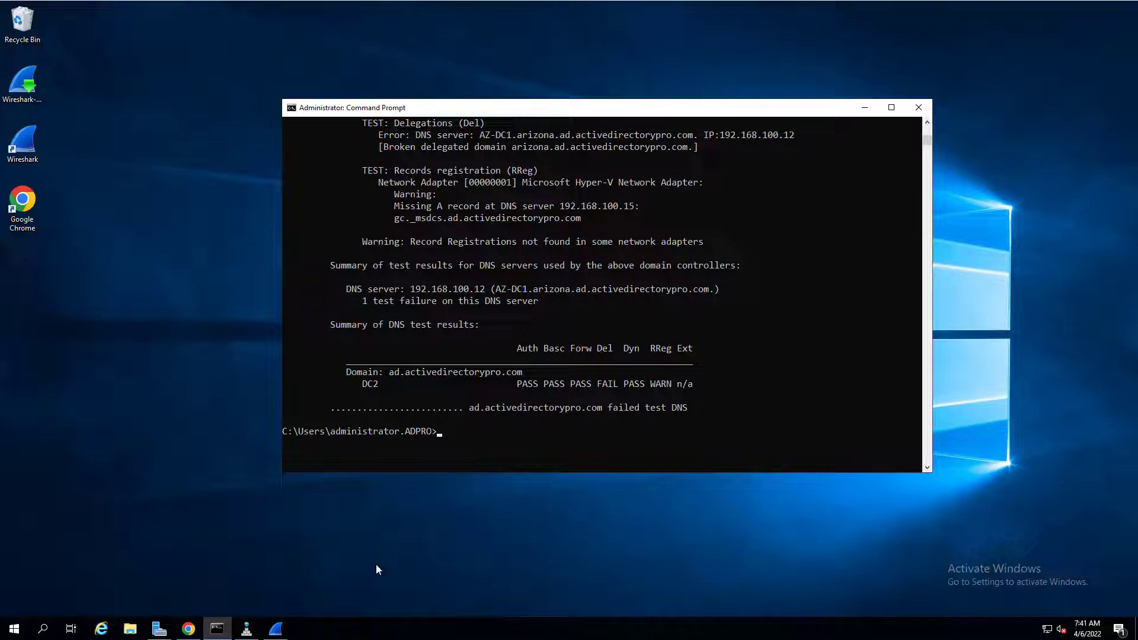
pyautogui.click(190, 630)
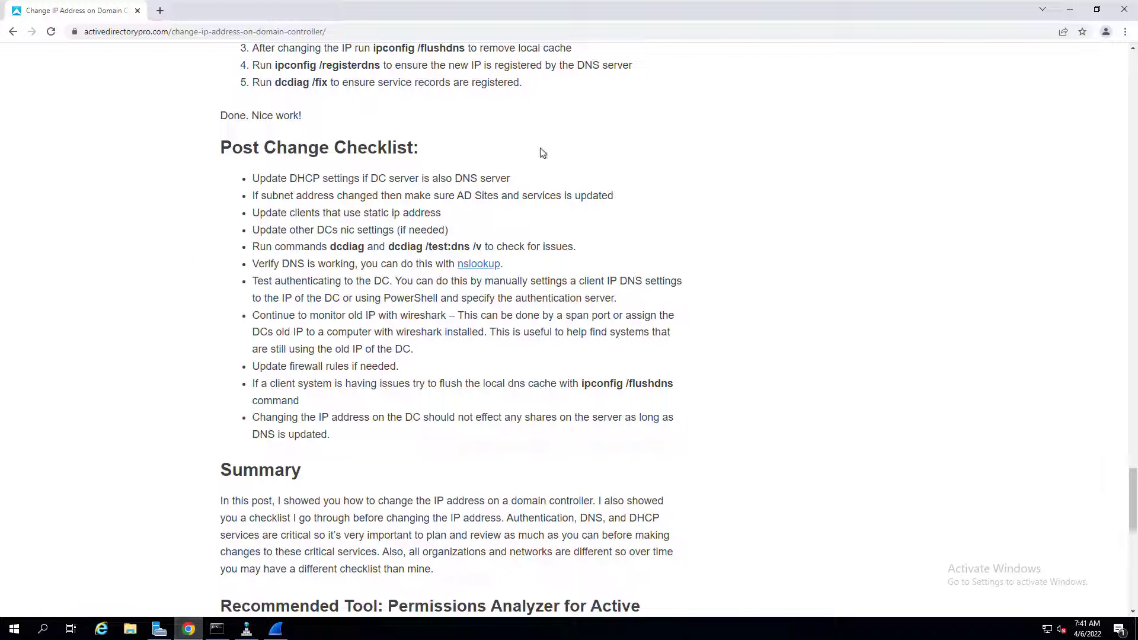
# - Scroll through the activedirectorypro.com change-IP article, reviewing its Post Change Checklist
pyautogui.scroll(-3, 183, 386)
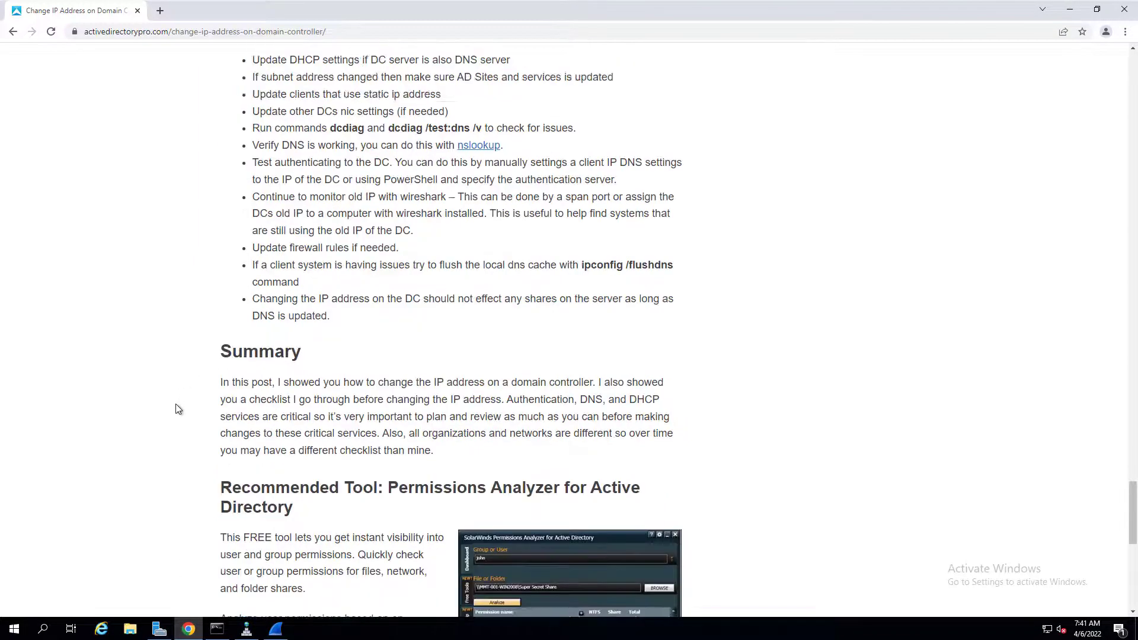
pyautogui.scroll(6, 176, 426)
pyautogui.scroll(6, 179, 443)
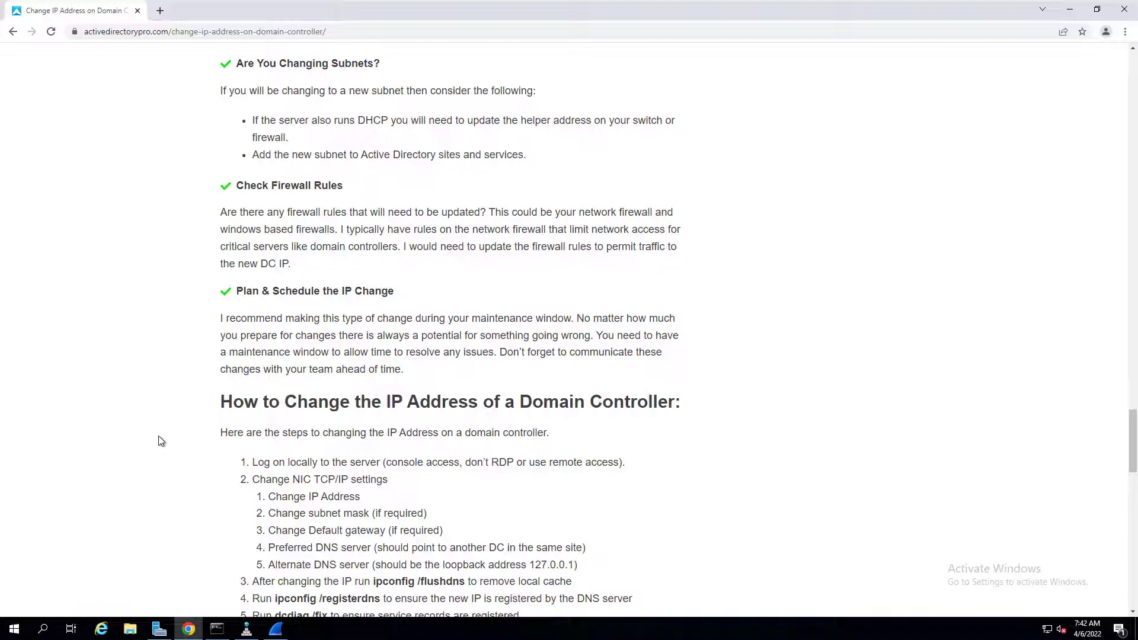
pyautogui.scroll(9, 159, 442)
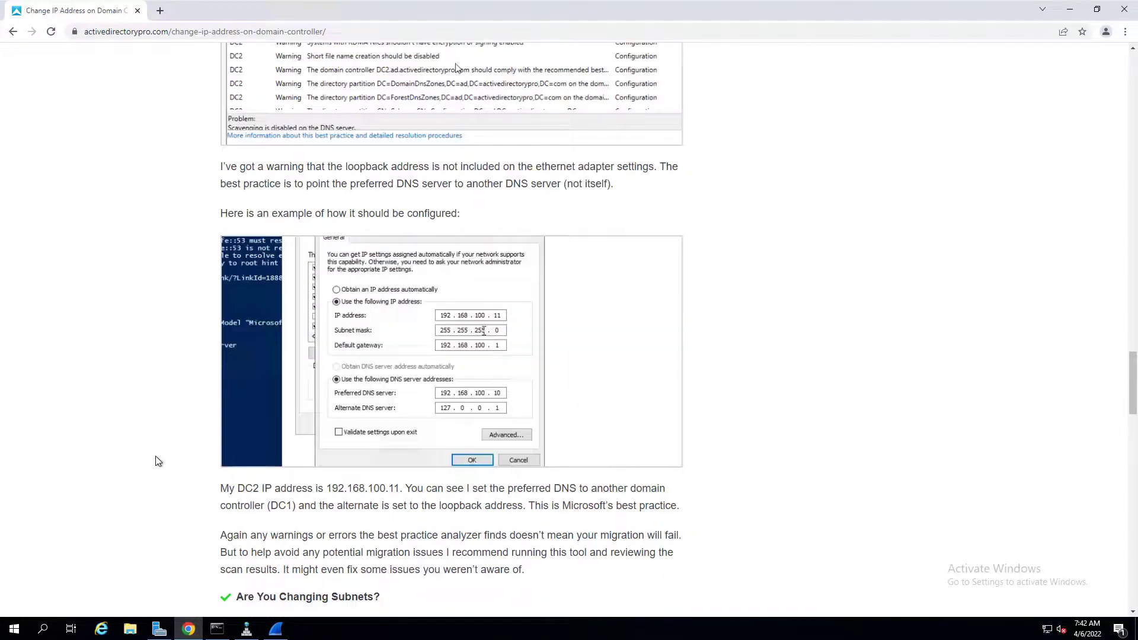
pyautogui.scroll(20, 156, 456)
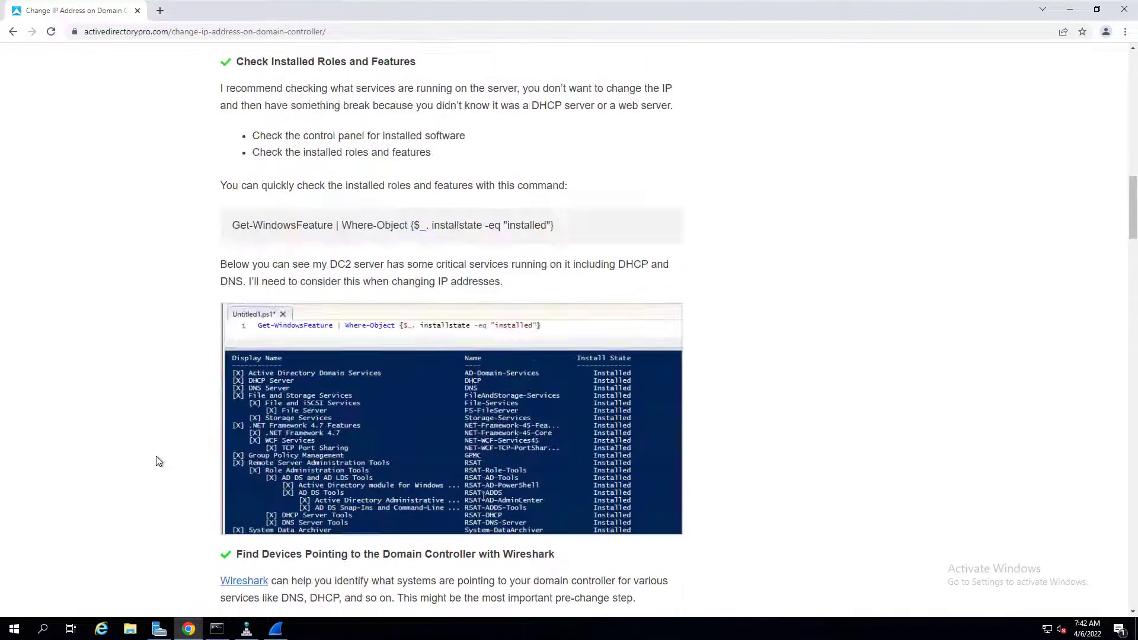
pyautogui.scroll(10, 157, 460)
pyautogui.scroll(-5, 168, 418)
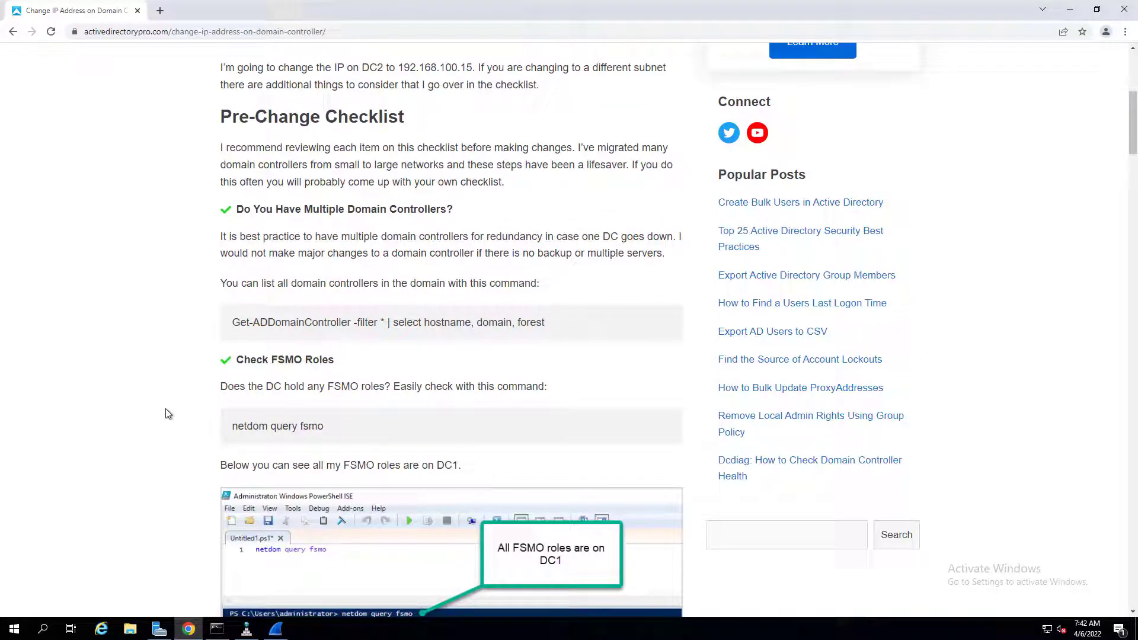
pyautogui.scroll(-7, 197, 360)
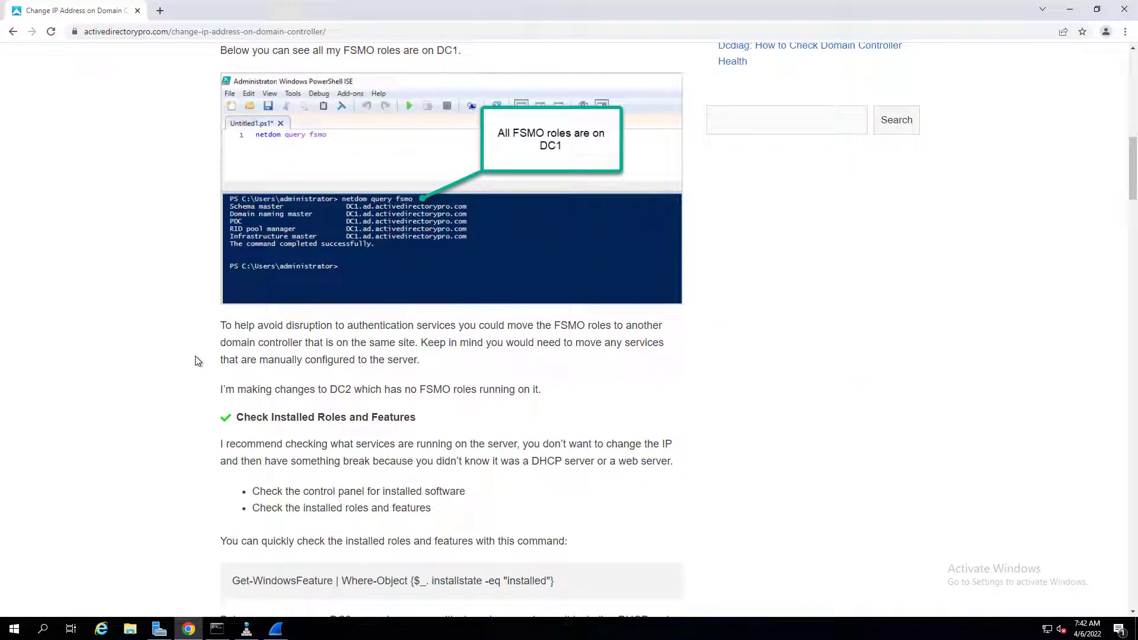
pyautogui.scroll(-5, 196, 357)
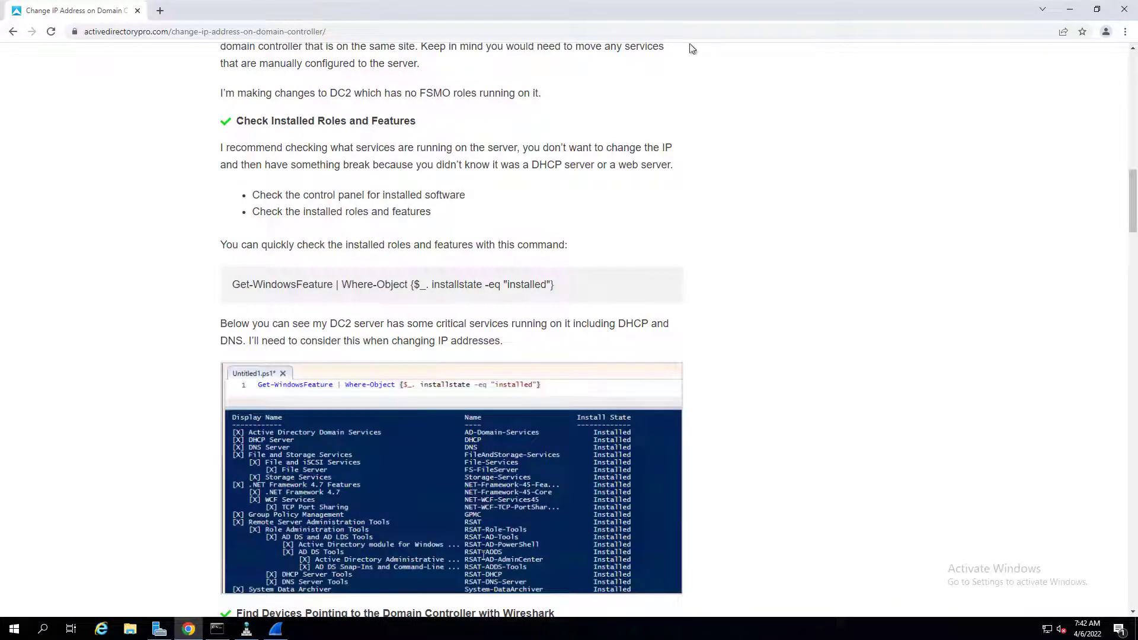
# - Minimize Chrome and drag the Command Prompt window with the DNS results to the left
pyautogui.click(1067, 10)
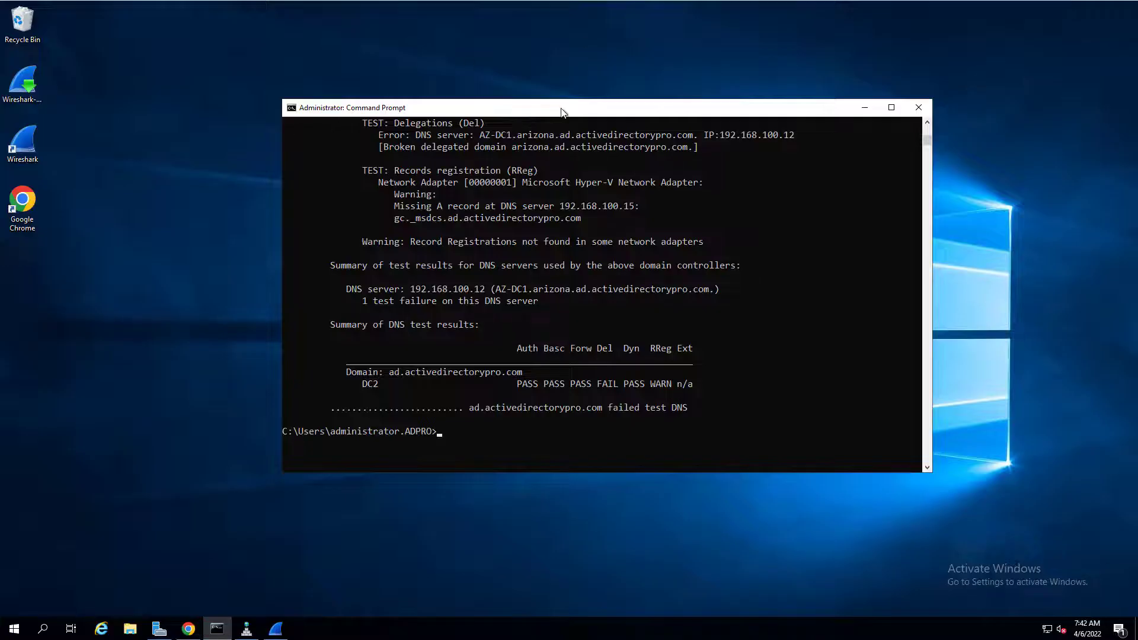
pyautogui.moveTo(487, 110); pyautogui.dragTo(484, 111)
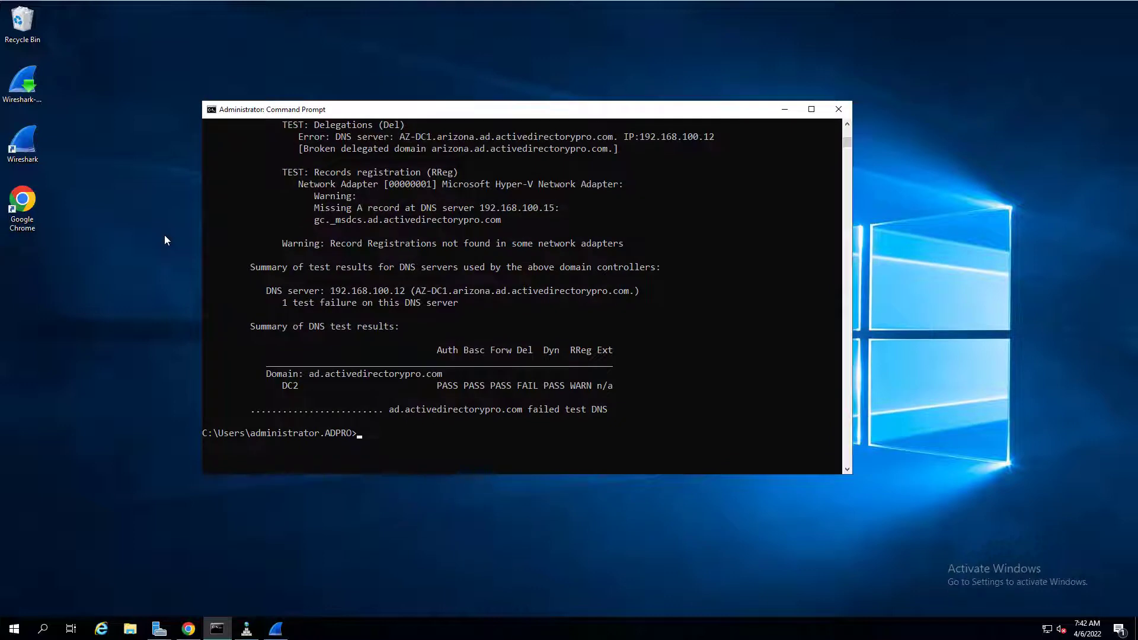